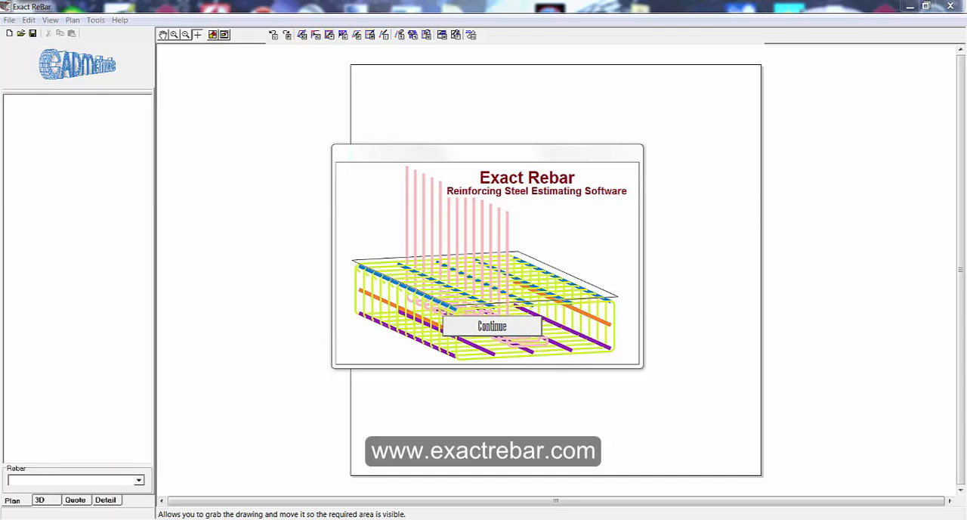
Dismiss the welcome screen and open the recent drawing MeshFloorG01.drg.
click(516, 332)
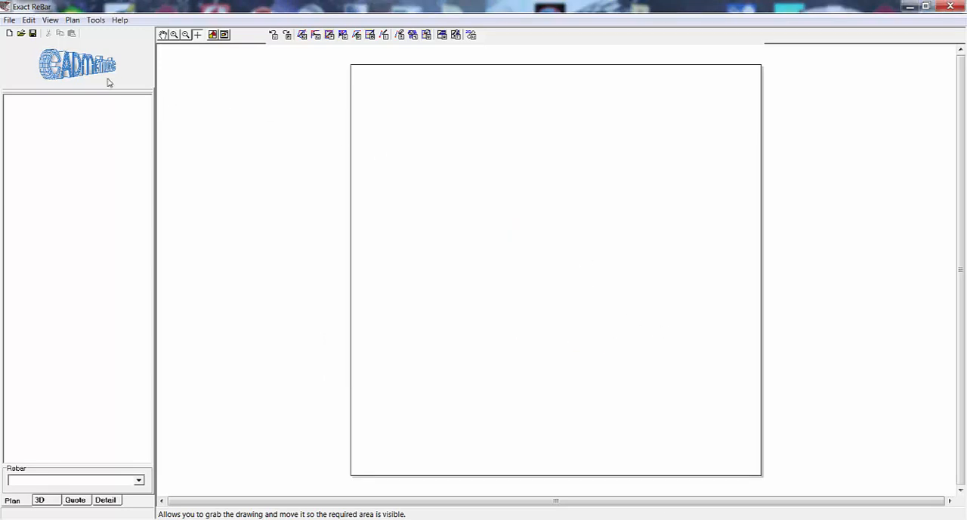
click(8, 21)
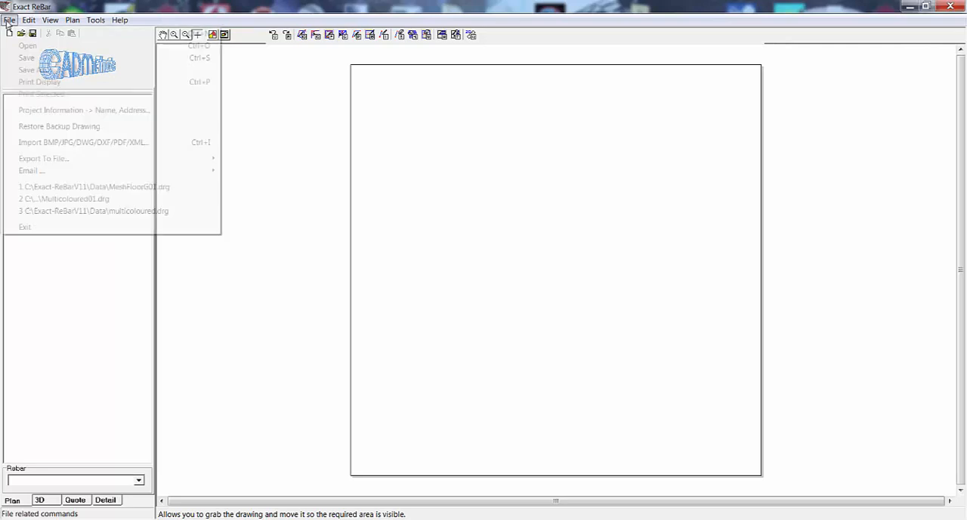
click(69, 188)
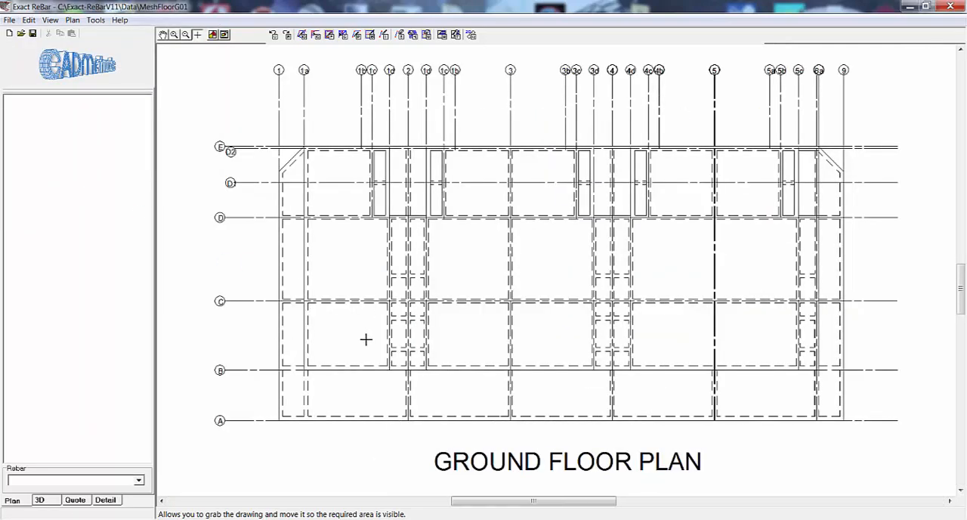
Outline a Beam/Slab Rectangle over the horizontal beam on grid line C, between grid lines 1d and 3.
scroll(367, 337, up, 5)
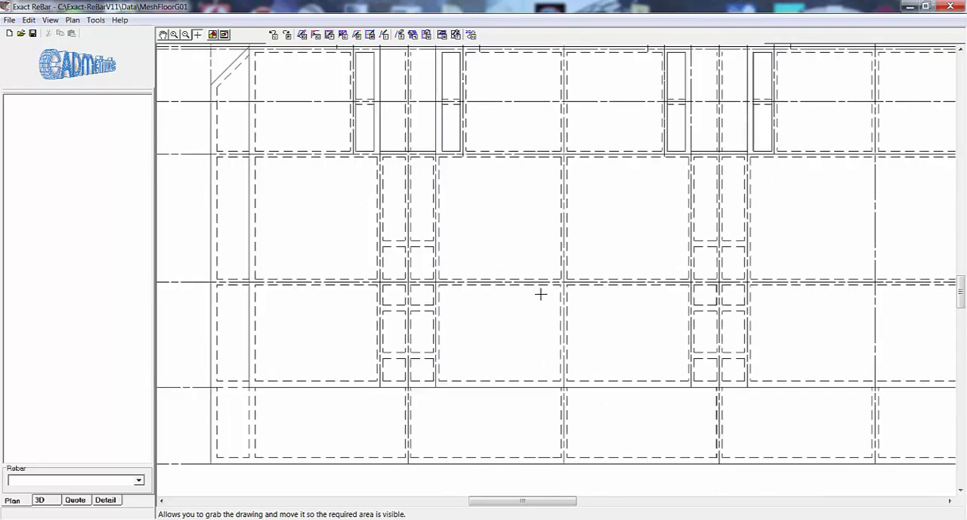
scroll(565, 281, up, 2)
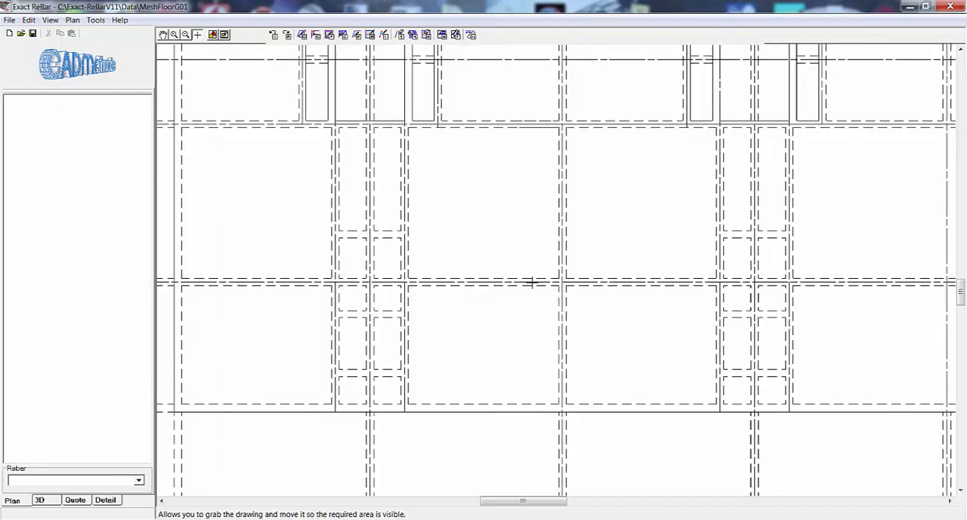
click(72, 20)
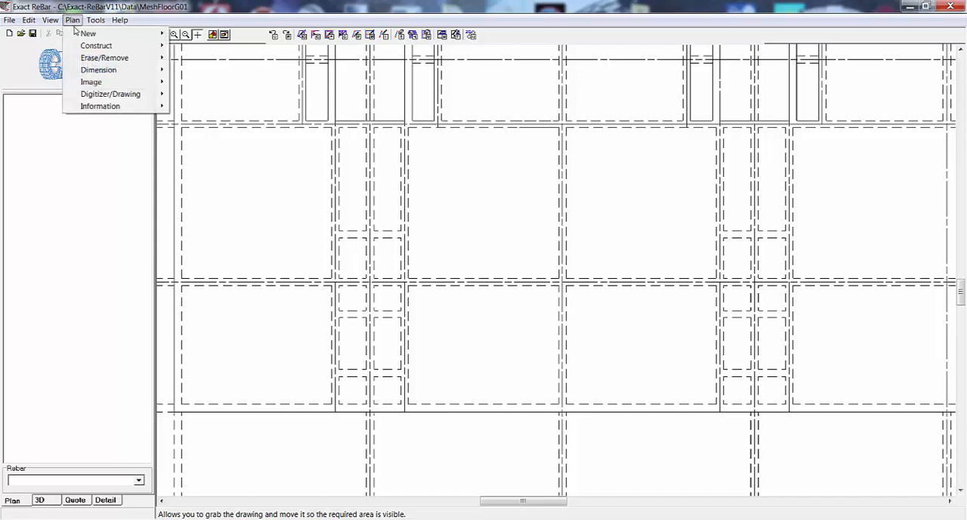
mouse_move(81, 36)
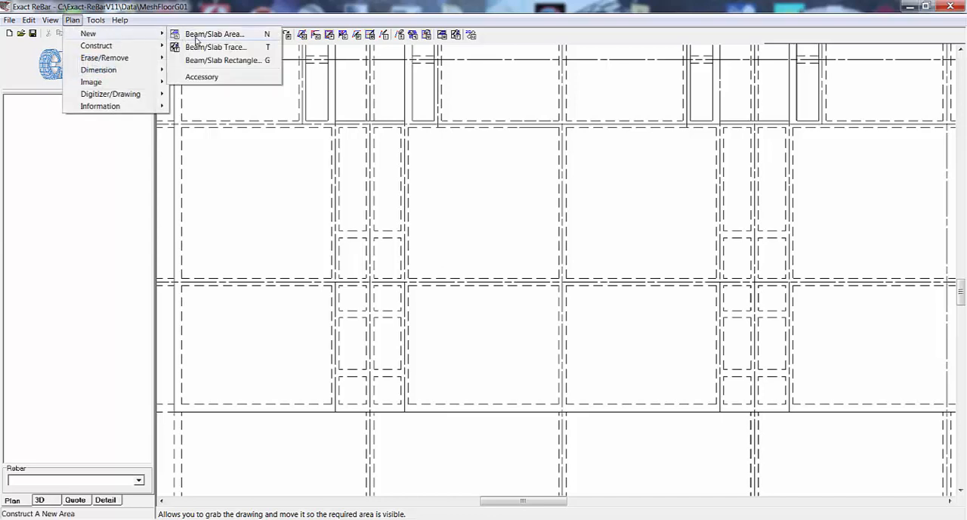
click(219, 60)
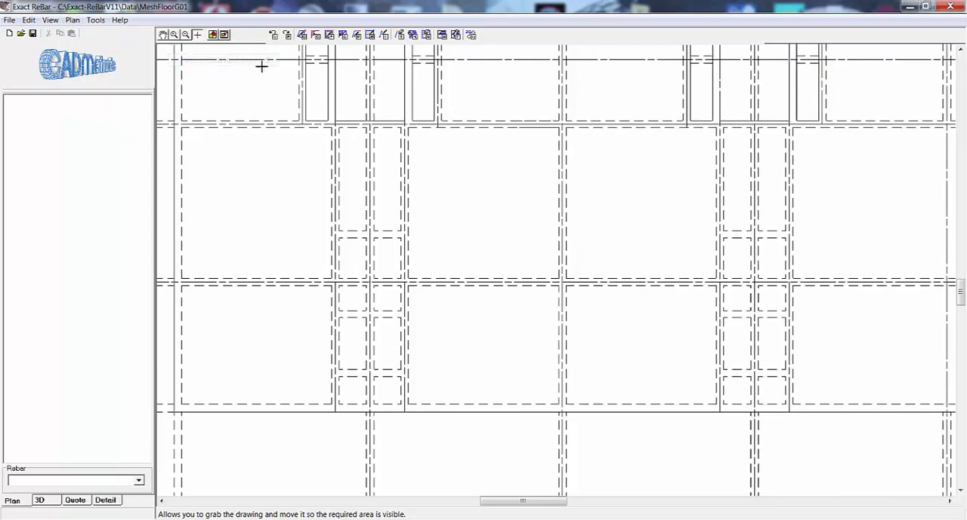
click(408, 281)
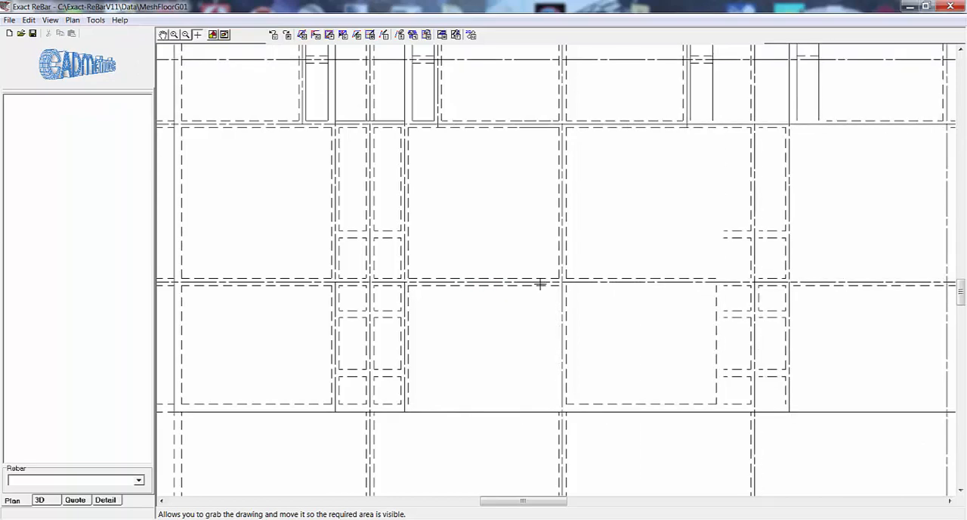
click(560, 282)
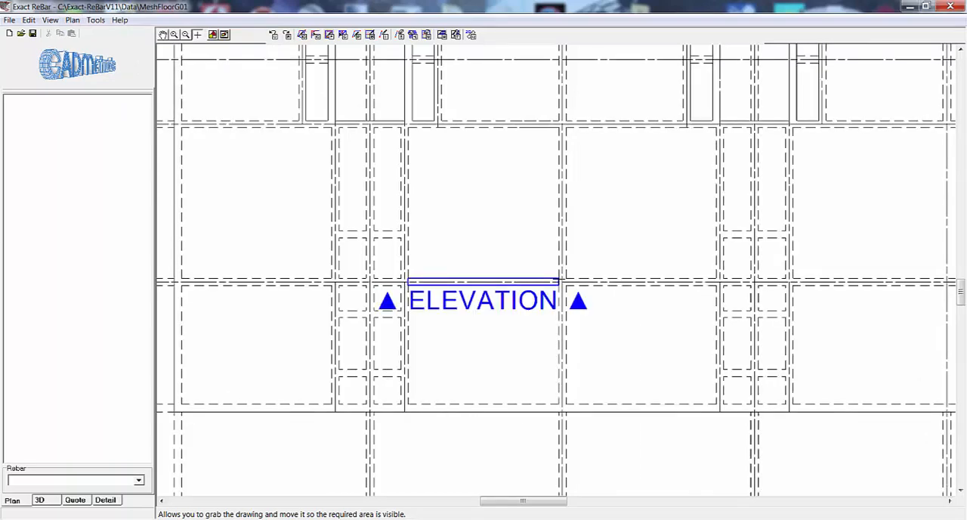
Set the beam area's depth to 500 mm, accept the outline and start the Beam/Slab Wizard.
drag(490, 191, 502, 94)
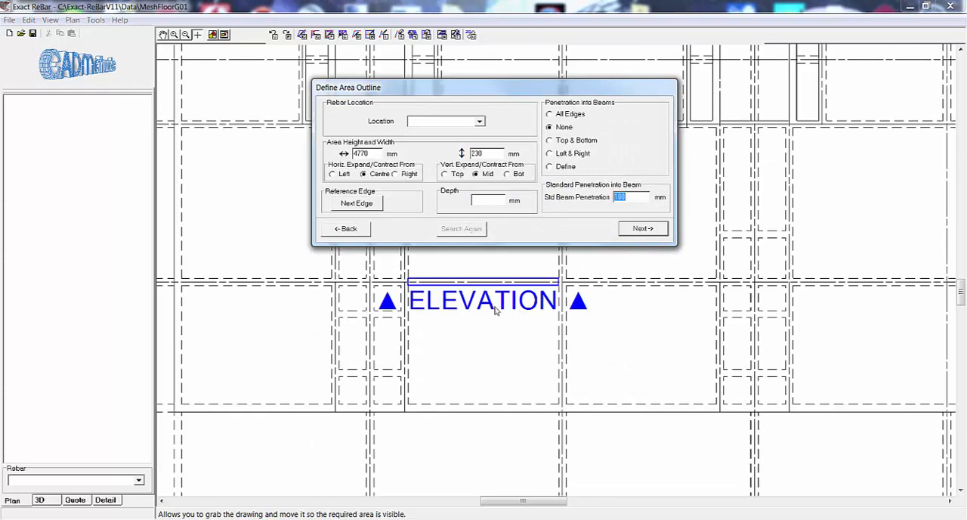
click(478, 197)
click(642, 234)
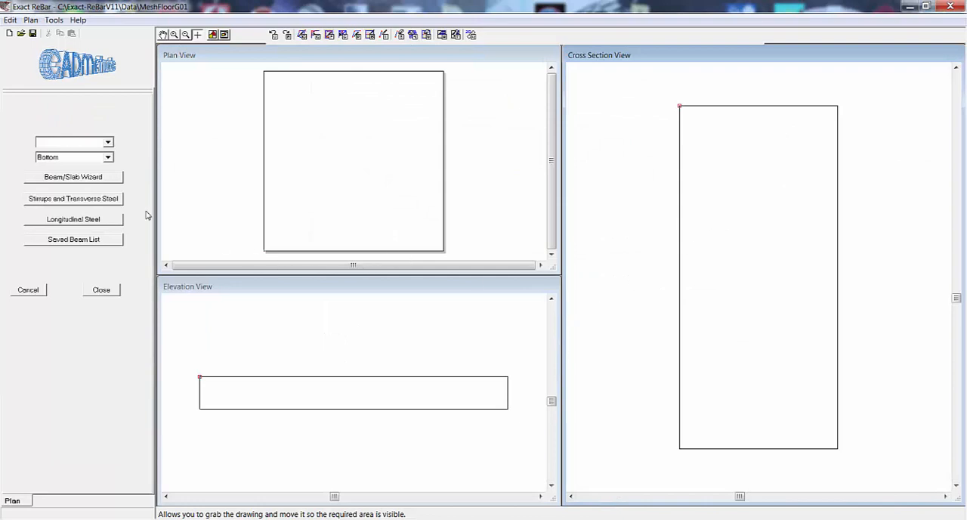
click(65, 181)
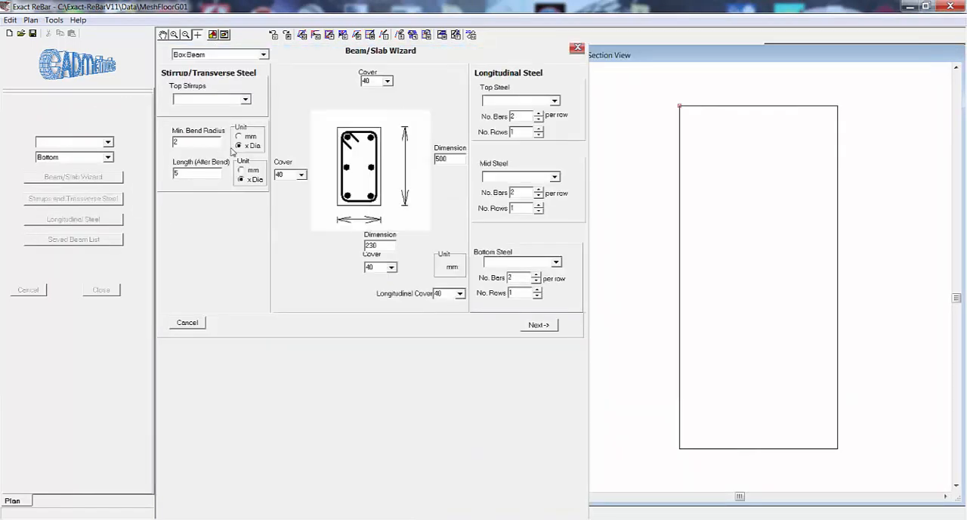
Preview the Slab and Tee Beam section types in the wizard and return to Box Beam.
click(263, 55)
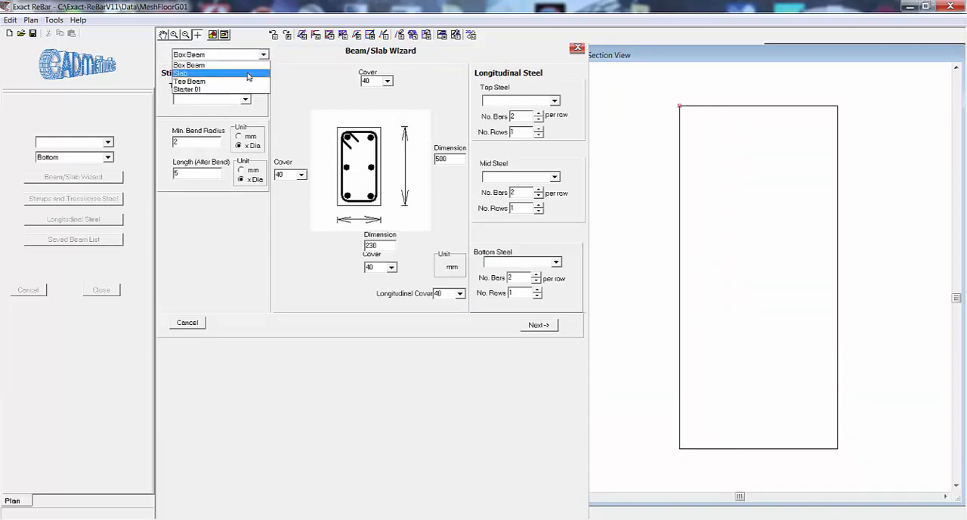
click(248, 74)
click(263, 54)
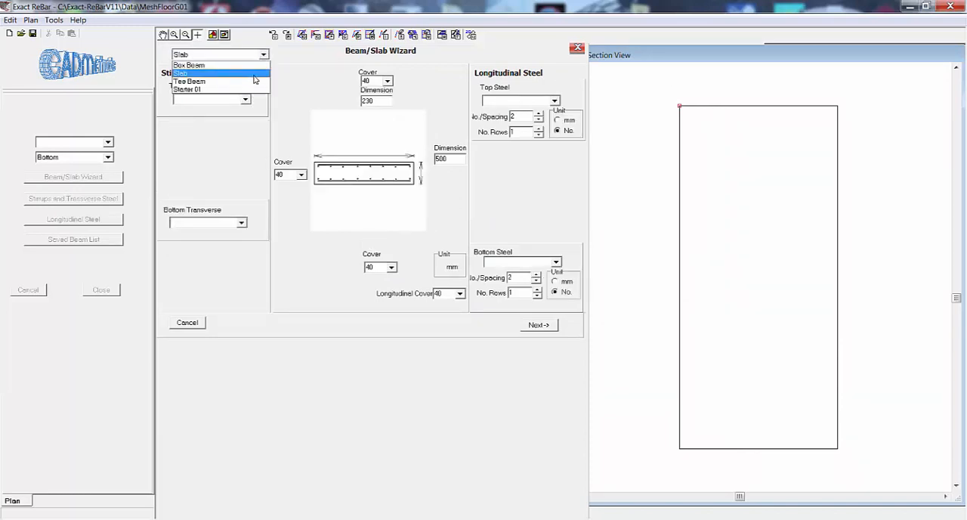
click(254, 81)
click(263, 55)
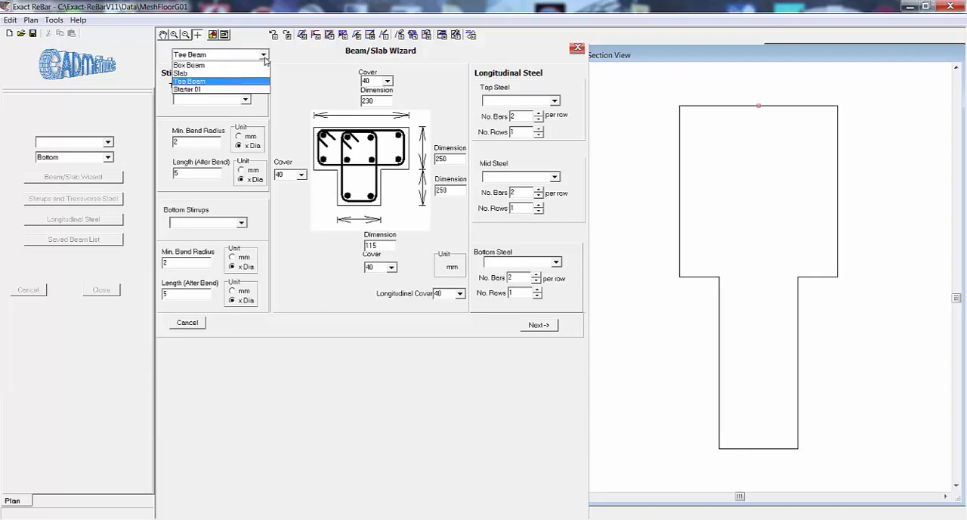
click(259, 65)
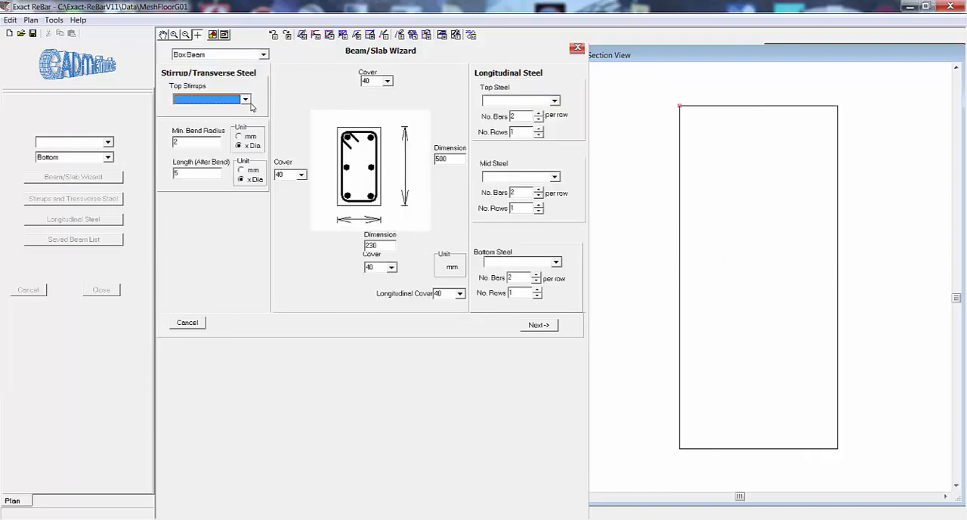
Set the box beam's top stirrups to R12 Rebar, 300E.
click(245, 99)
drag(245, 134, 246, 135)
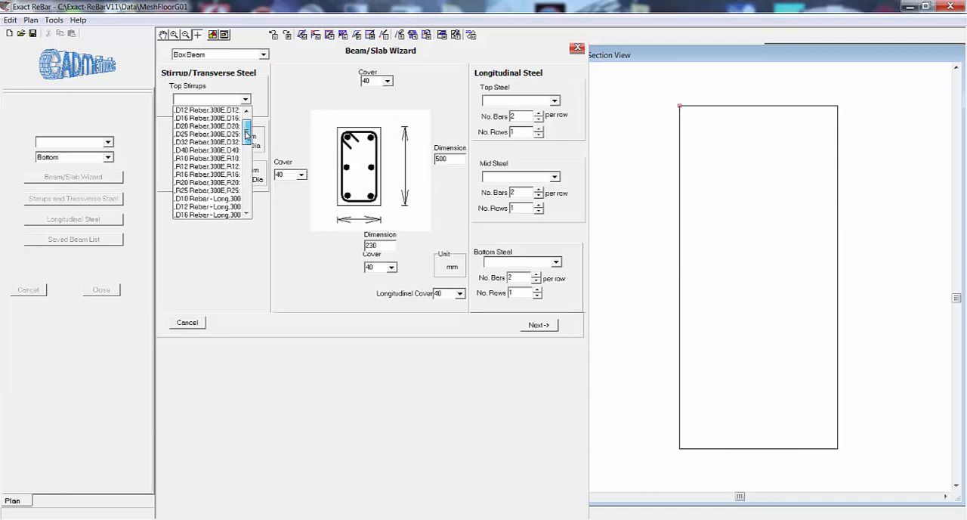
click(226, 166)
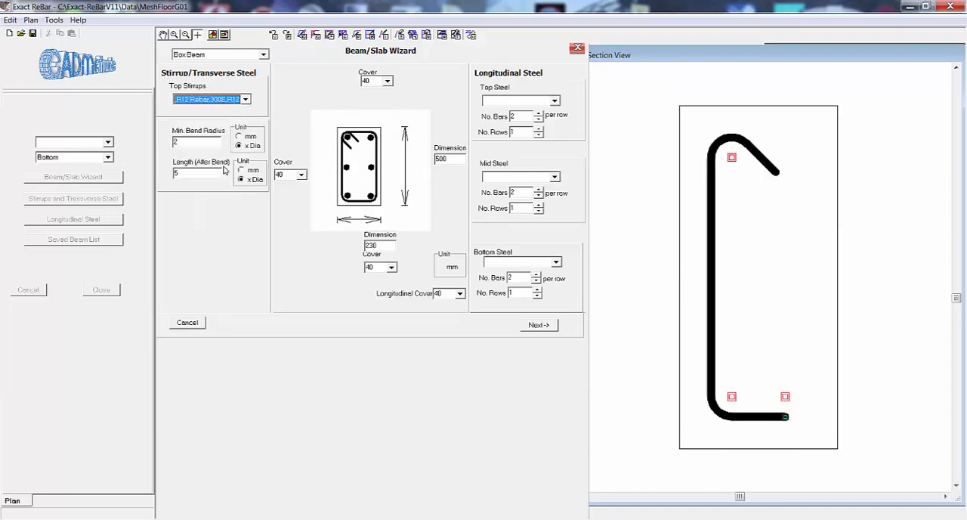
Set the longitudinal top steel to D20 Rebar - Long and the bottom steel to D32 Rebar, 300E.
click(555, 100)
drag(556, 138, 556, 146)
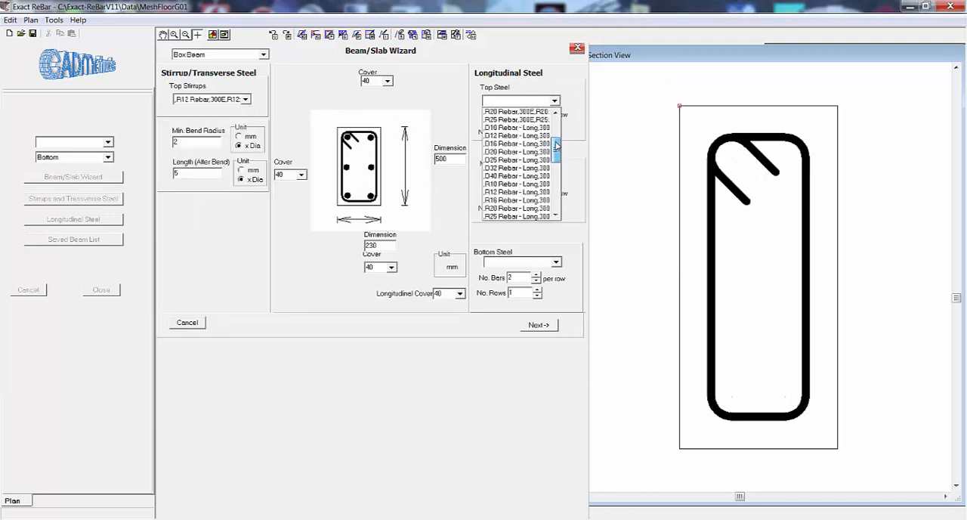
click(542, 152)
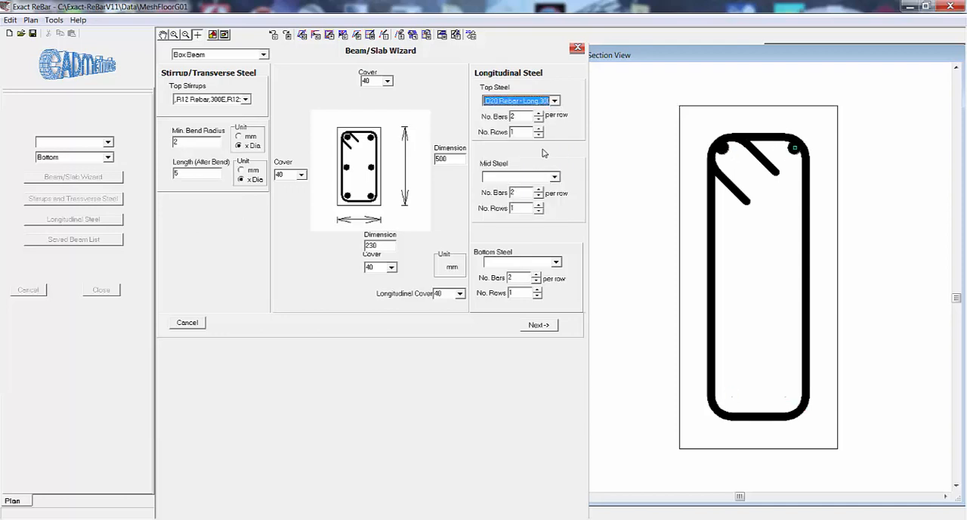
click(556, 263)
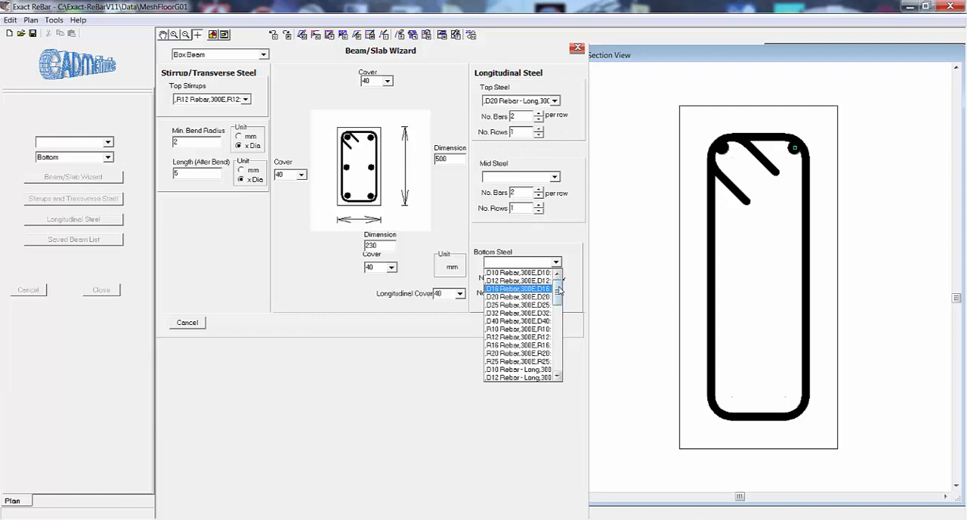
click(545, 313)
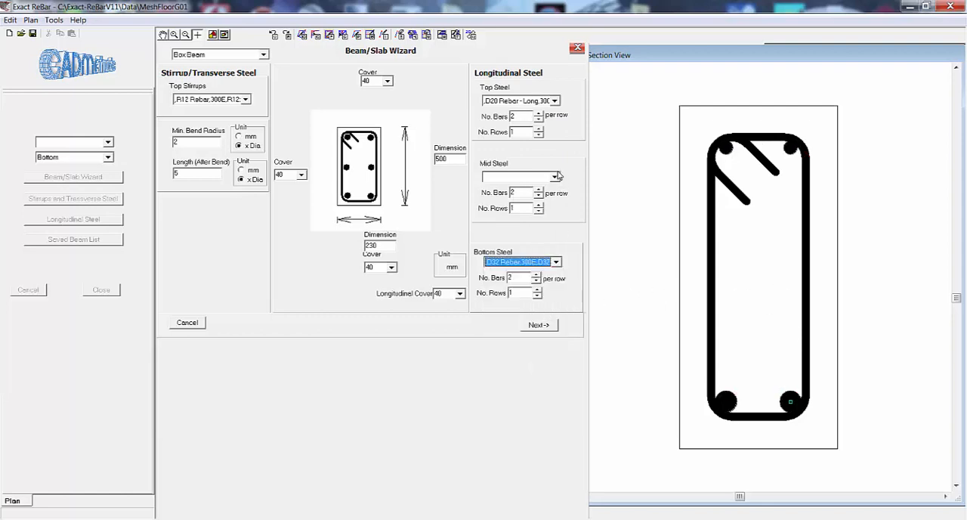
Try three bars per row and additional rows for the bottom steel, and return to two bars in one row.
click(538, 276)
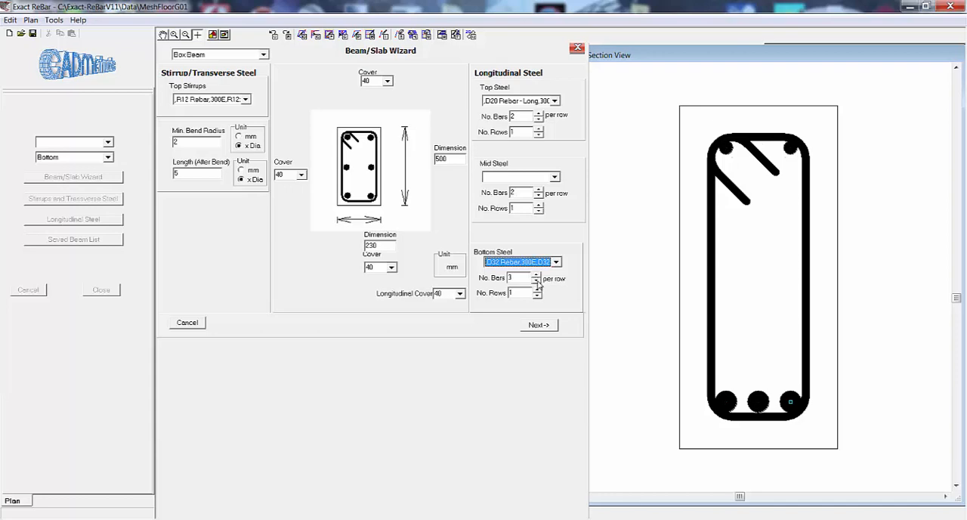
click(536, 282)
click(537, 290)
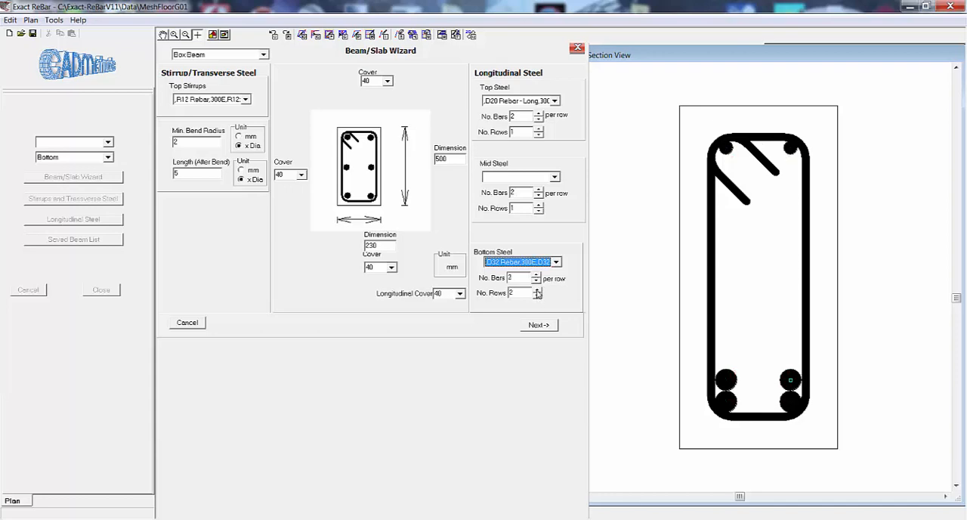
click(538, 290)
click(538, 296)
click(538, 296)
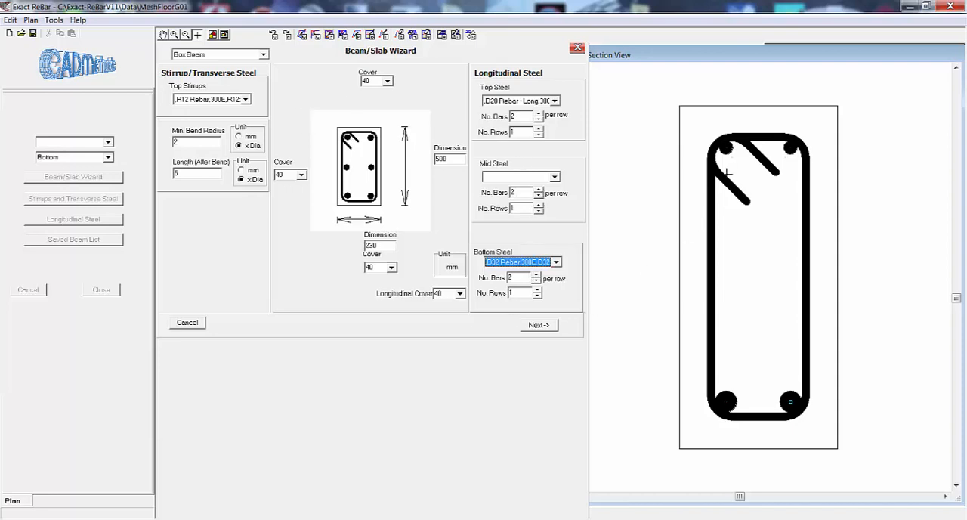
Accept the beam section, select its stirrup in the cross section and enter a first spacing zone of 0.3L at 150 mm.
click(541, 326)
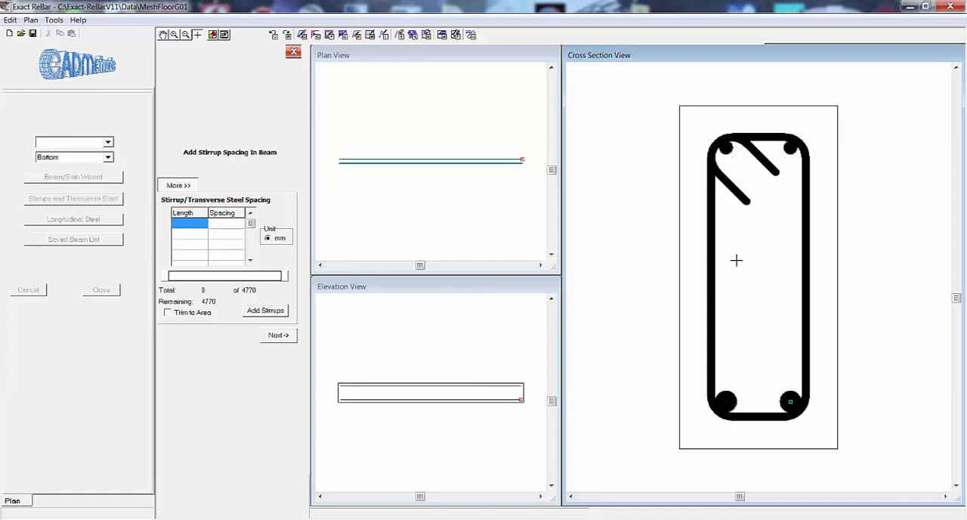
drag(734, 259, 700, 304)
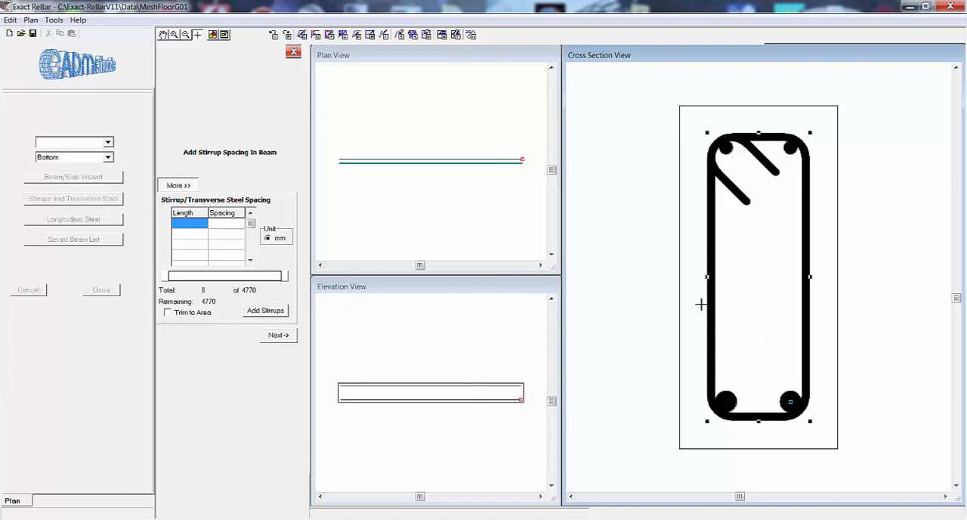
click(194, 225)
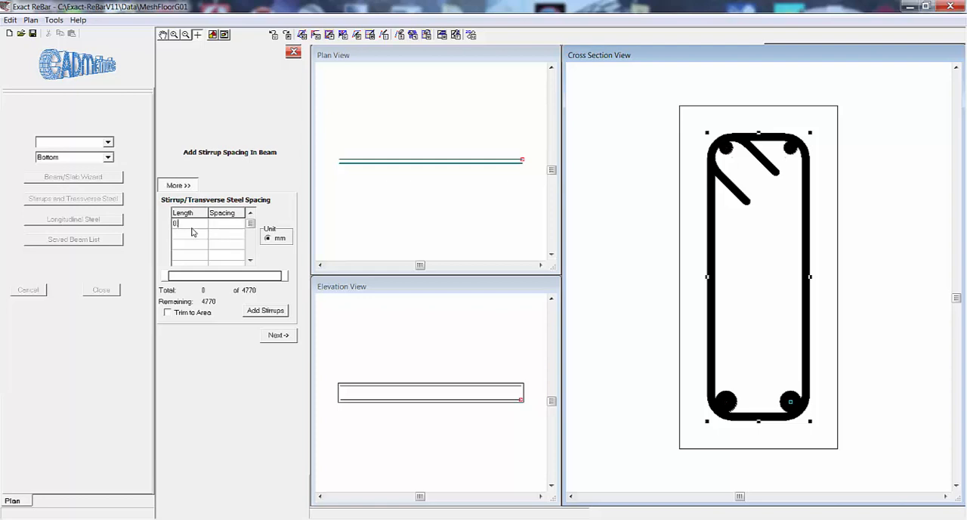
text(L)
key(Tab)
text(150)
key(Tab)
Enter further spacing zones of 0.4L at 250 mm and 0.3L at 150 mm, and add the stirrups to the beam.
text(0.4L)
key(Tab)
text(2)
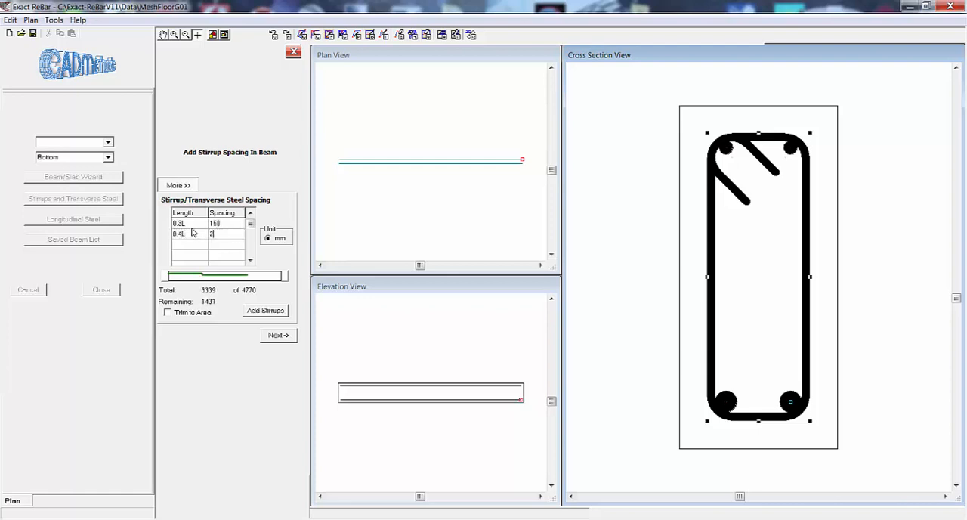
text(50)
key(Tab)
text(0.3L)
key(Tab)
text(1)
click(269, 315)
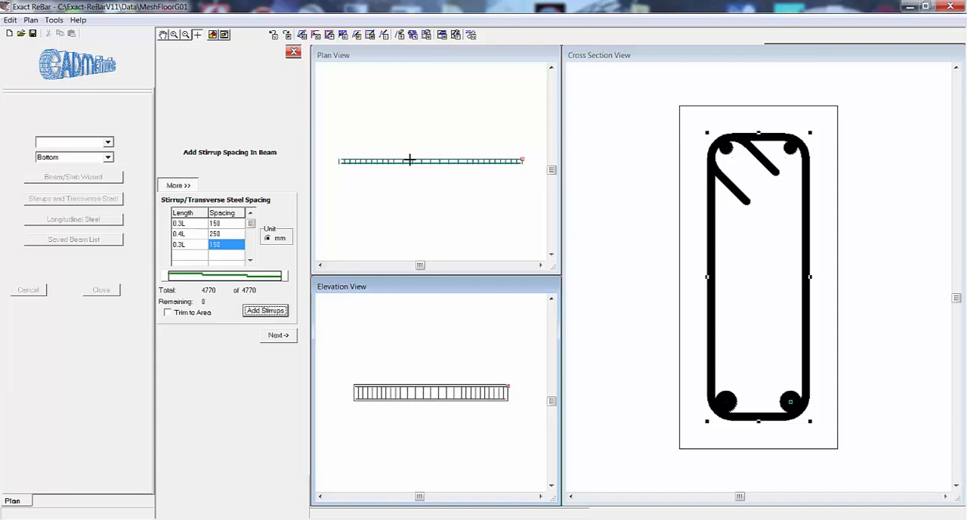
Proceed to the longitudinal steel editing and extend the start of the top and bottom bars by 500 mm, keeping the extension.
click(278, 335)
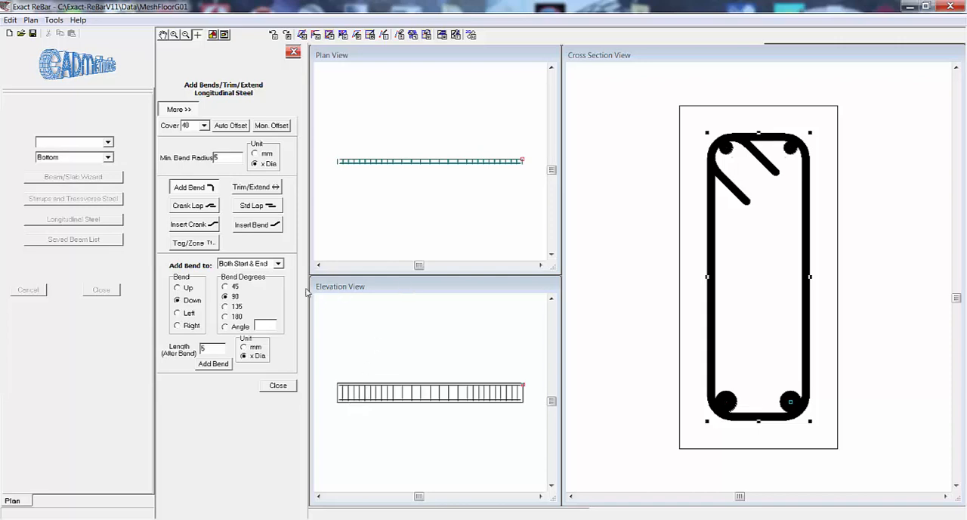
click(247, 189)
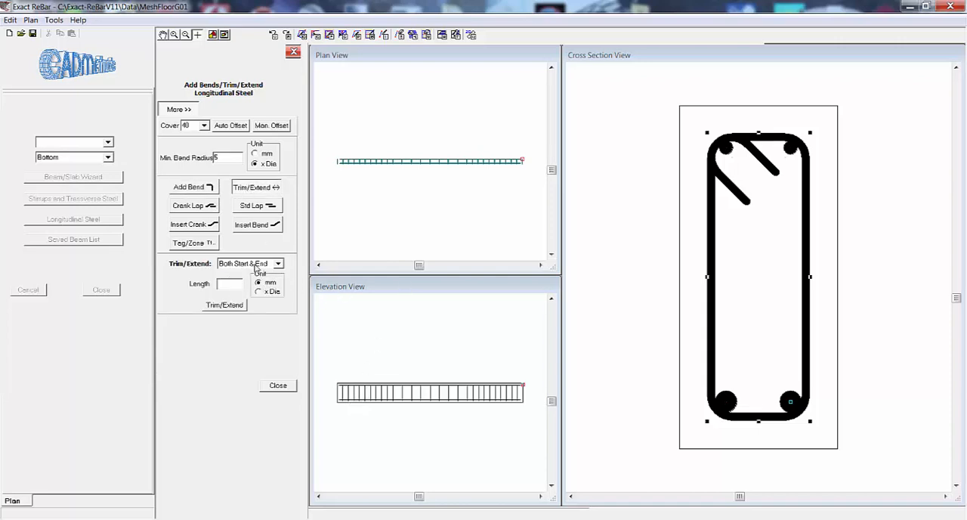
click(278, 263)
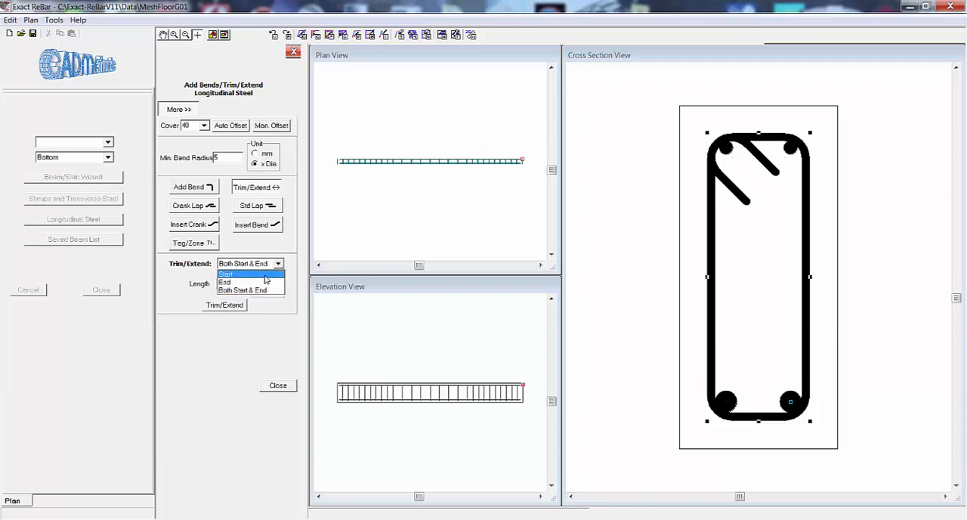
click(235, 270)
click(231, 284)
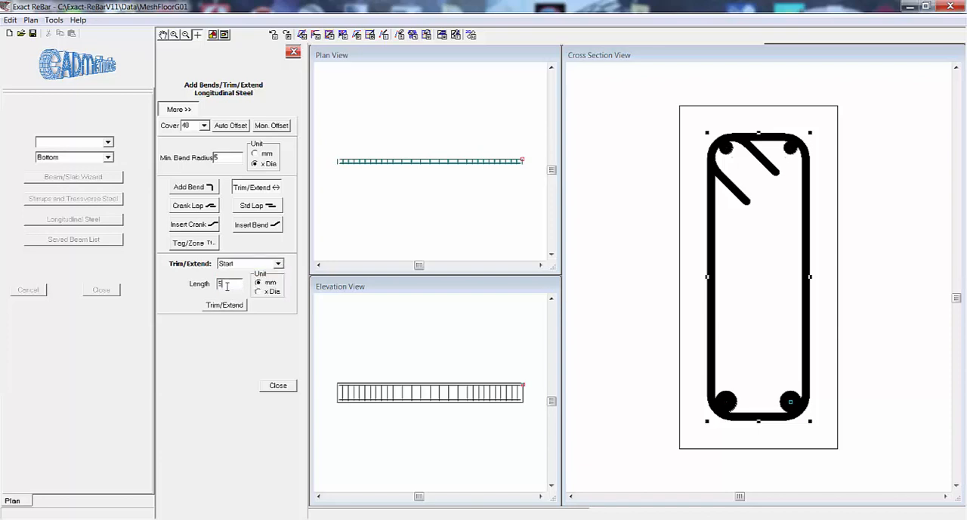
click(224, 306)
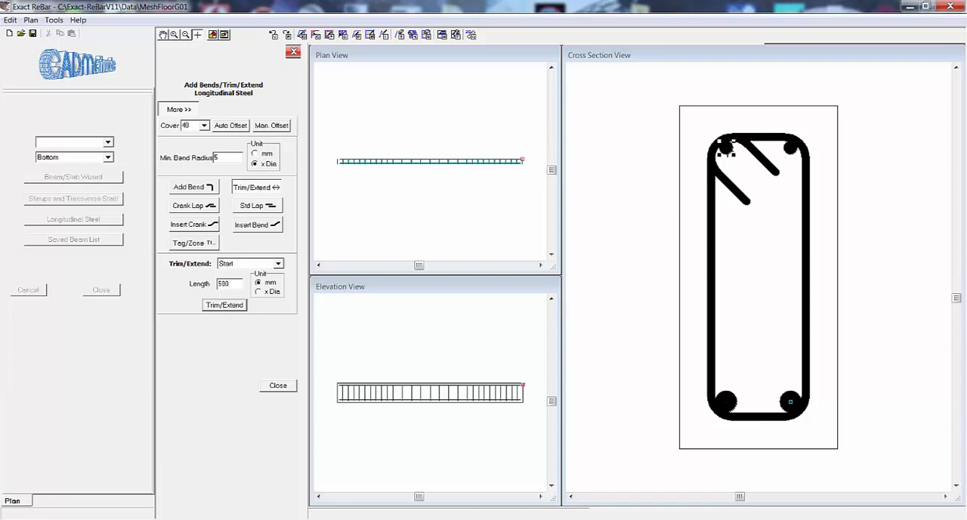
click(735, 392)
click(232, 308)
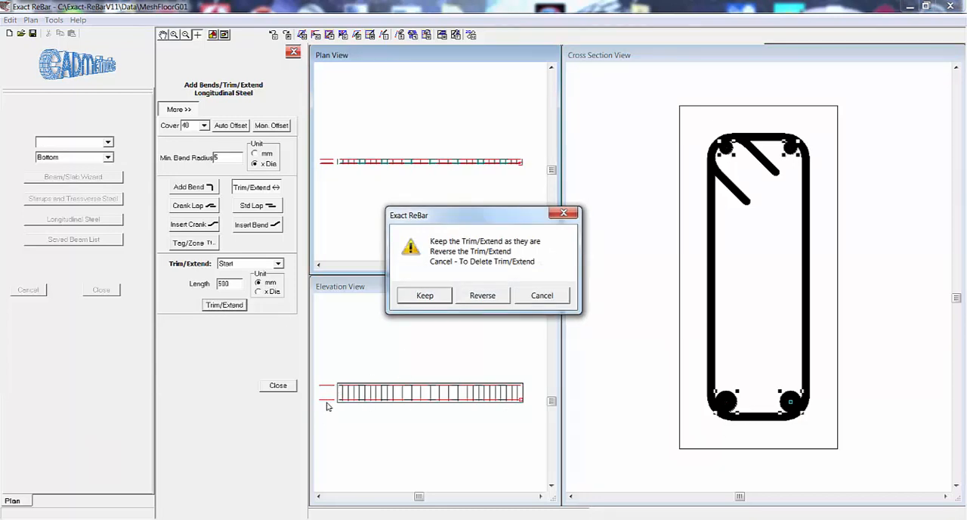
click(420, 295)
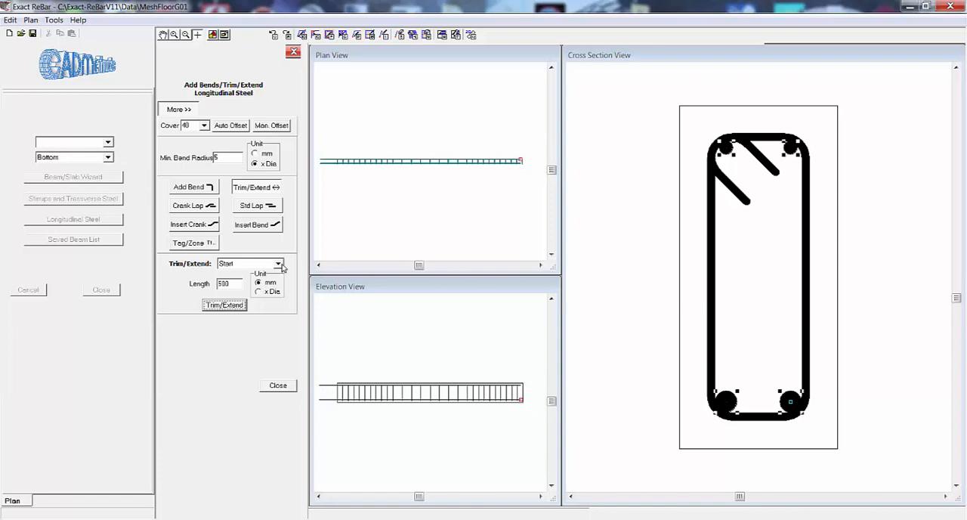
Extend the end of the top and bottom longitudinal bars by 150 mm and keep the extension.
click(278, 264)
click(276, 282)
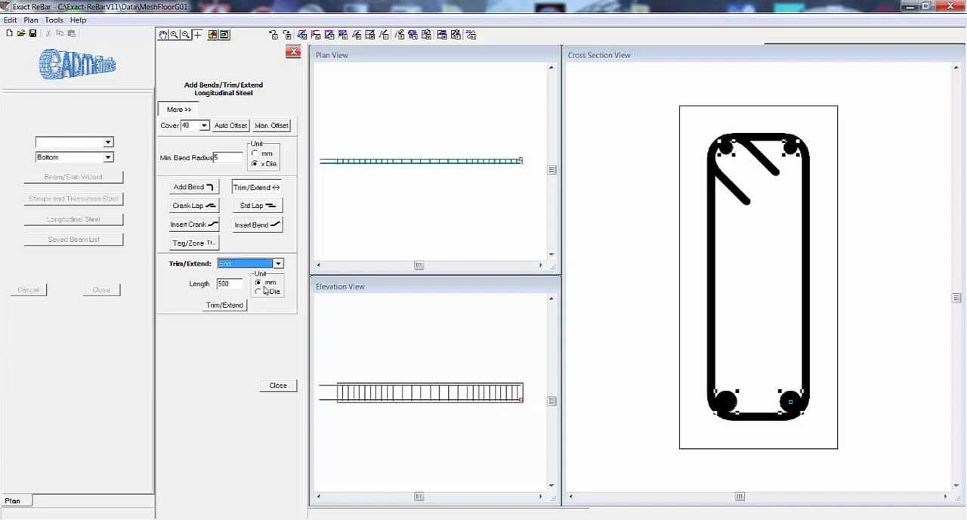
key(Tab)
text(1)
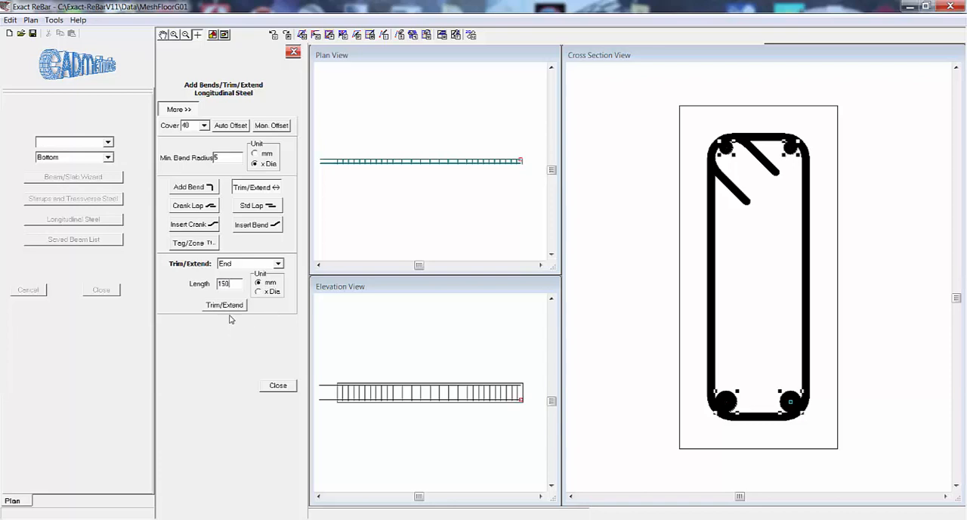
click(230, 308)
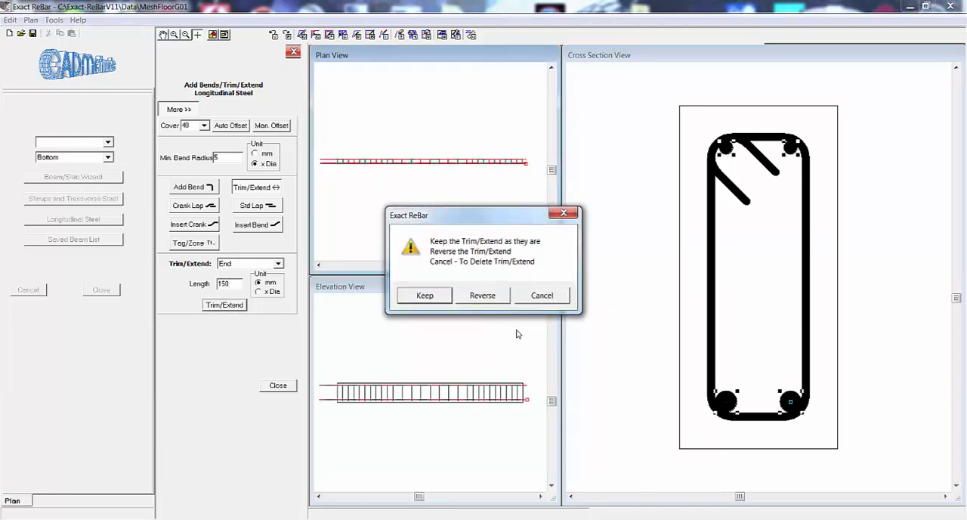
click(425, 295)
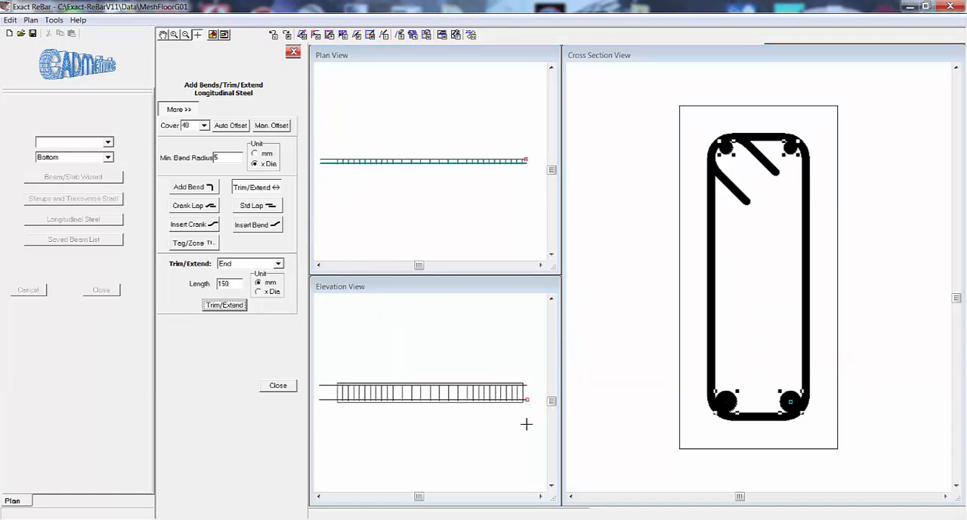
Add a 90-degree bend with a length of 5 x Dia to the end of the bottom longitudinal bars only.
drag(723, 376, 783, 405)
click(195, 189)
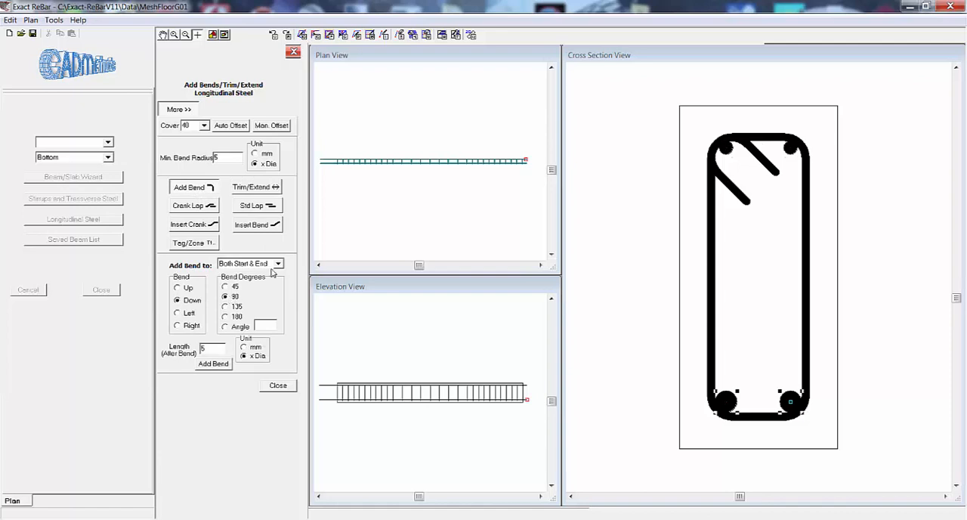
click(274, 264)
click(264, 285)
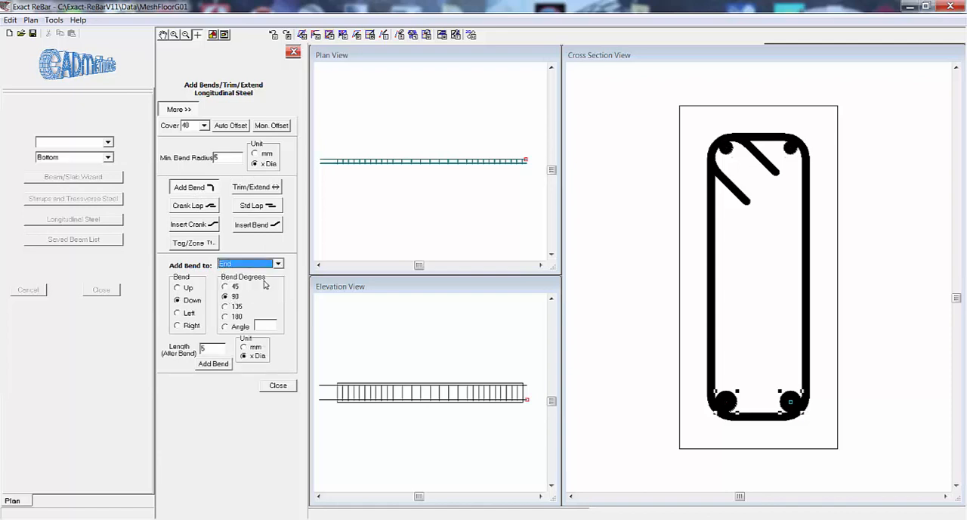
click(213, 364)
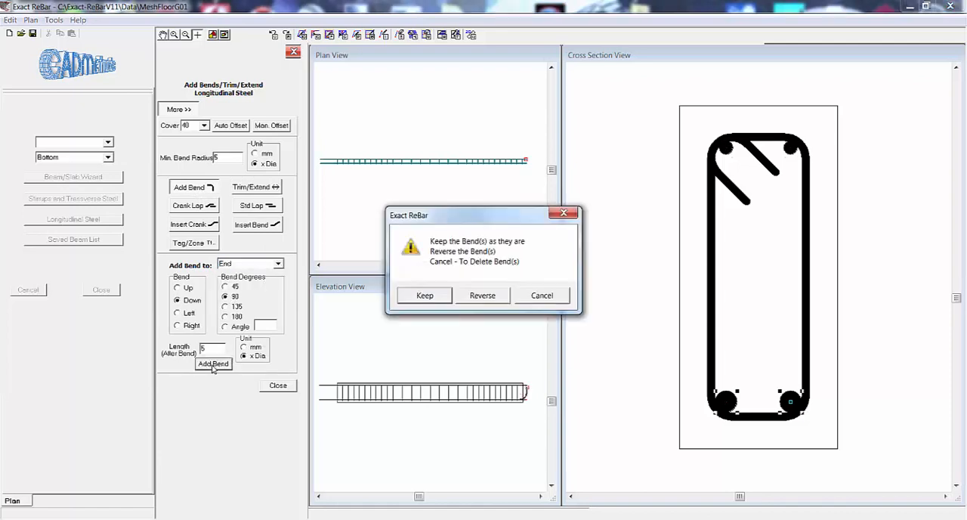
click(437, 298)
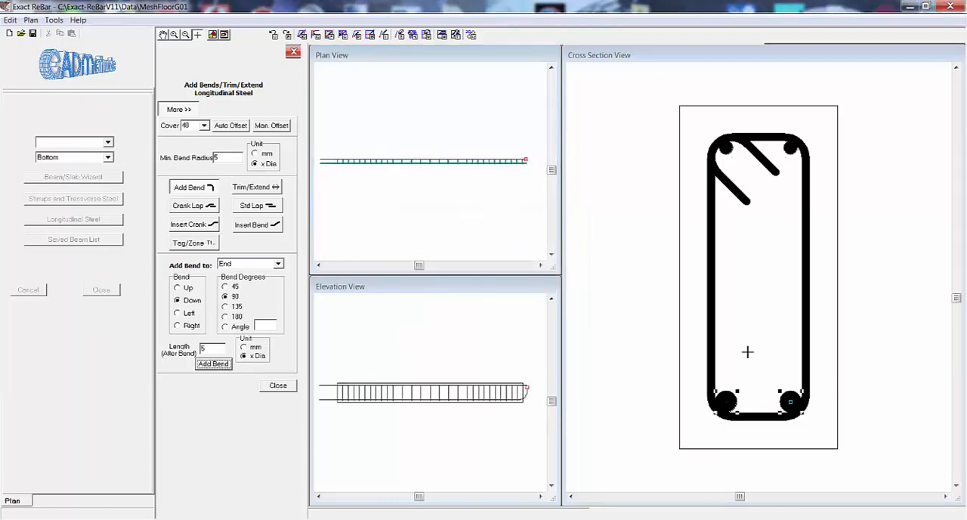
Add a 90-degree bend to the end of the top bars, reverse it to point down, keep it and finish the beam.
click(728, 148)
click(213, 365)
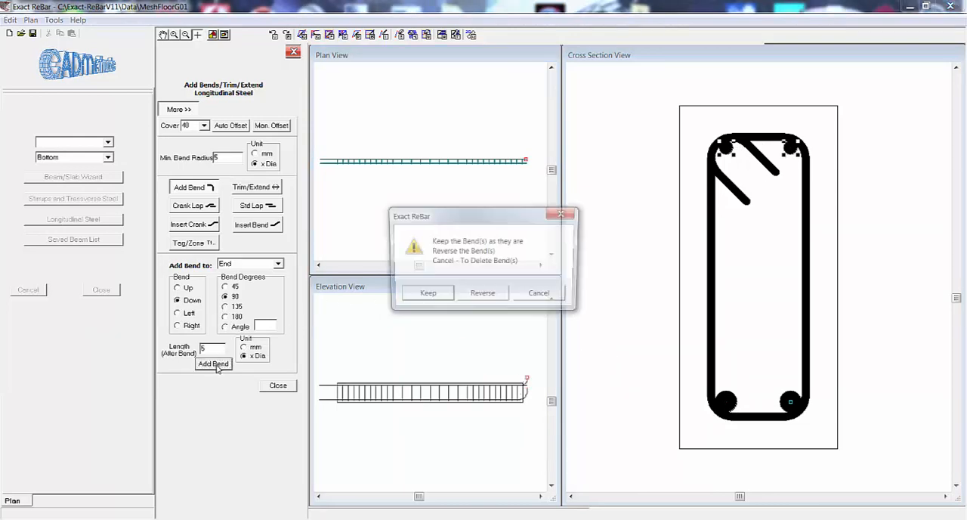
click(482, 299)
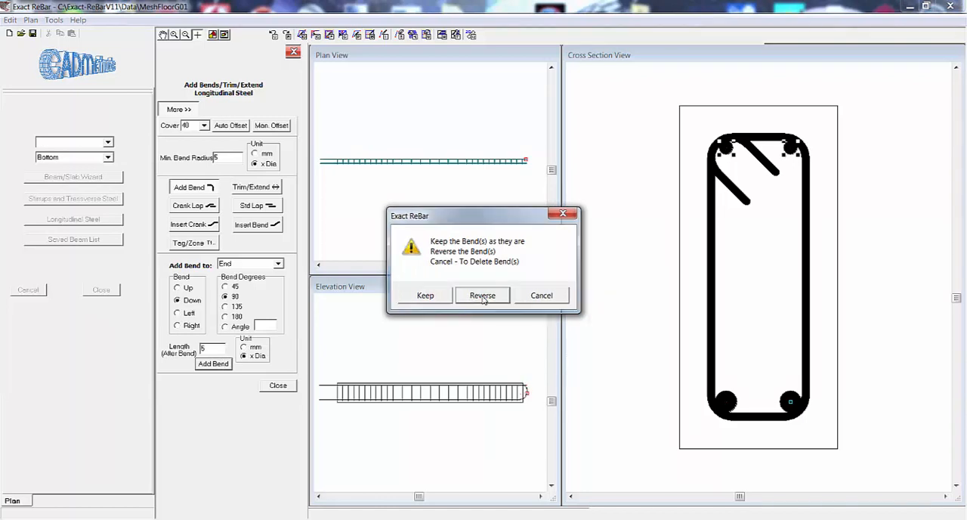
click(426, 297)
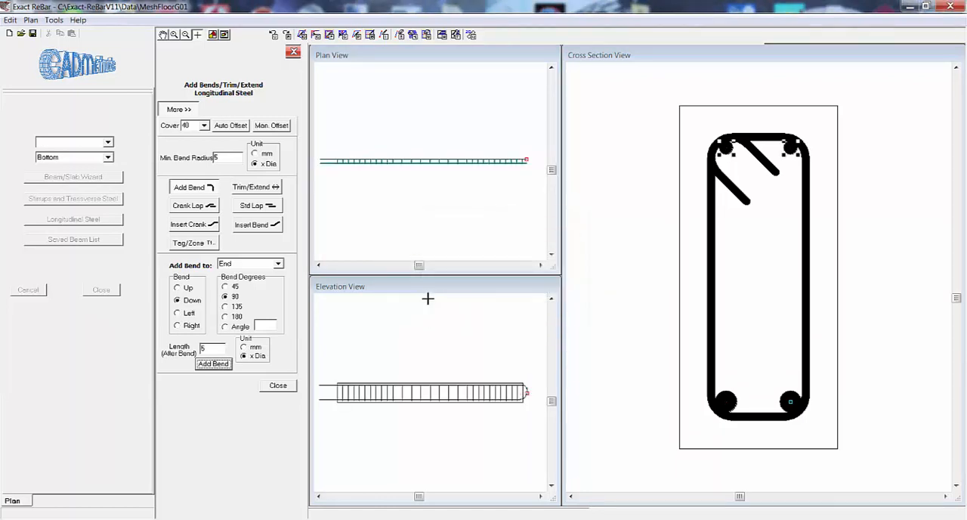
click(284, 389)
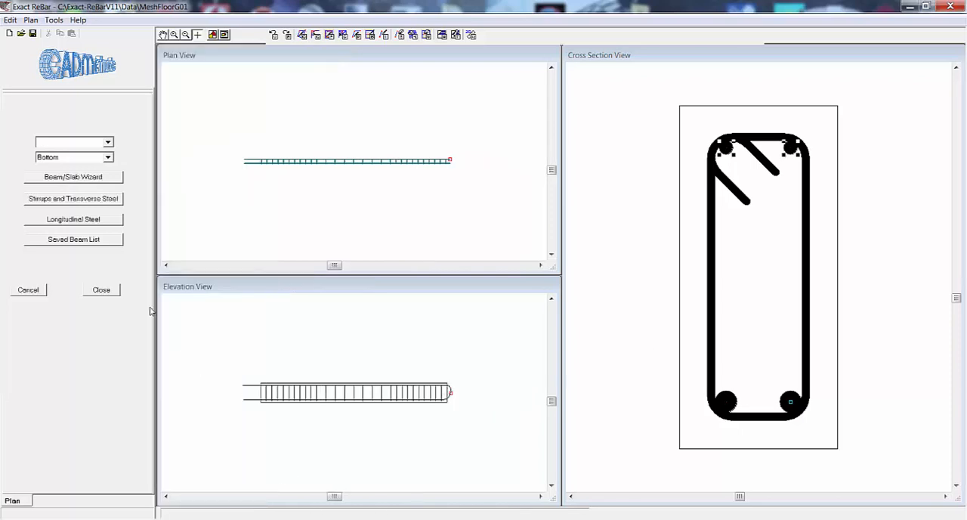
click(110, 292)
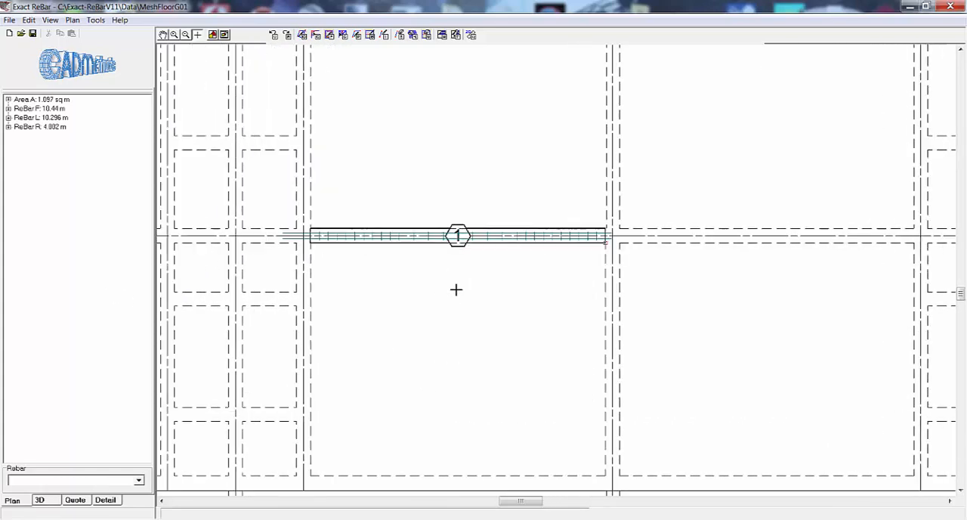
Examine the finished beam on the plan and in the 3D view from several angles.
scroll(444, 283, up, 1)
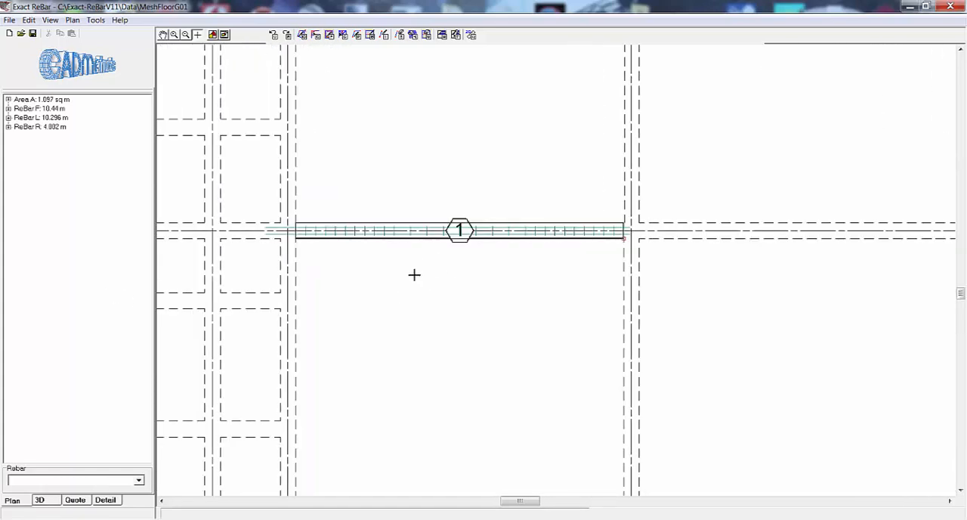
click(41, 505)
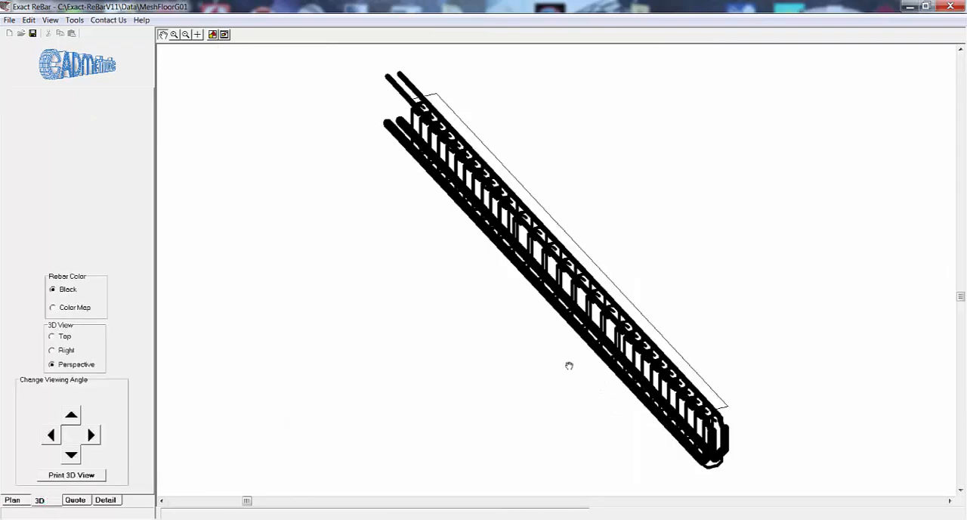
drag(570, 366, 441, 268)
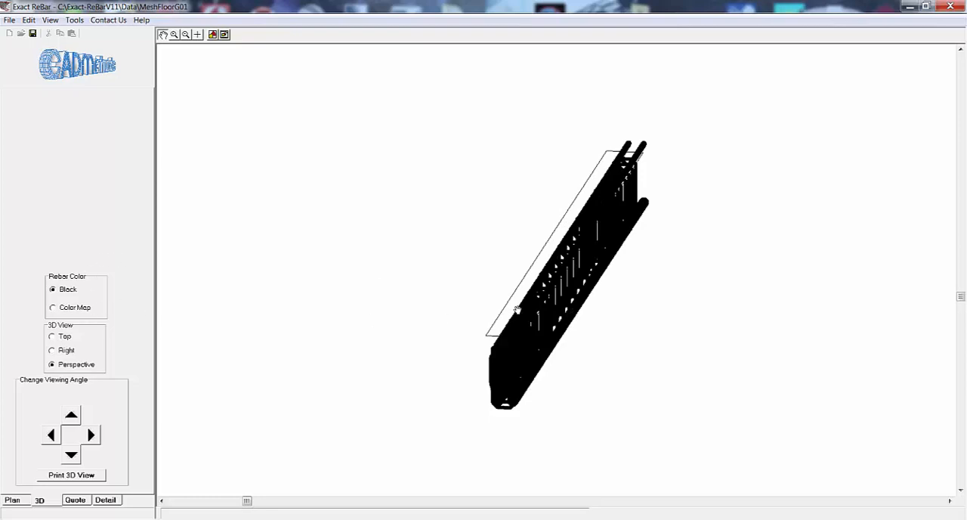
drag(517, 310, 152, 318)
Colour the 3D bars with the Color Map and inspect the beam from another angle alongside the legend.
click(53, 307)
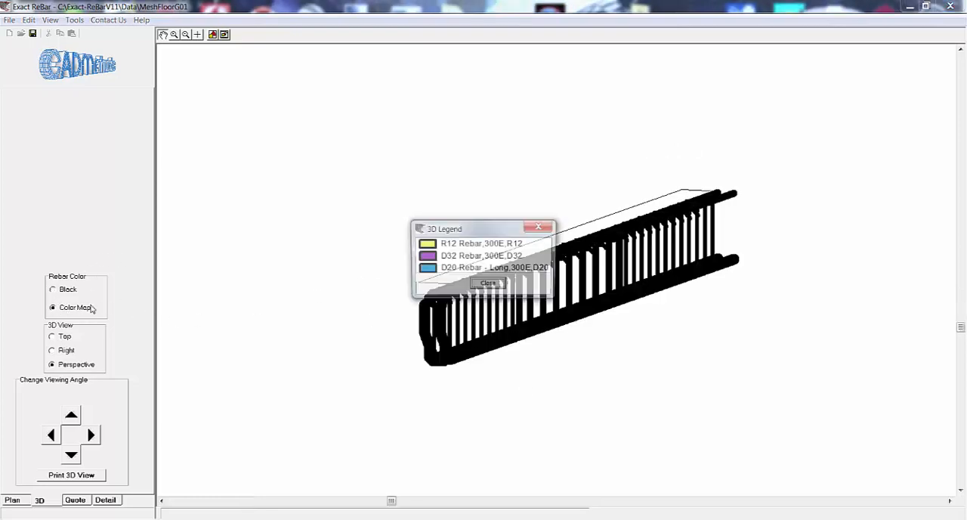
drag(519, 226, 825, 277)
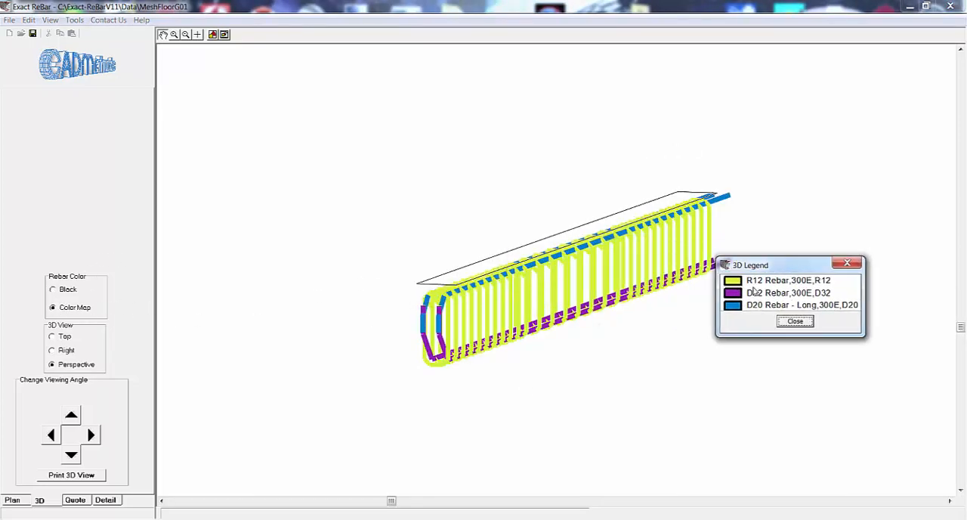
drag(481, 317, 762, 350)
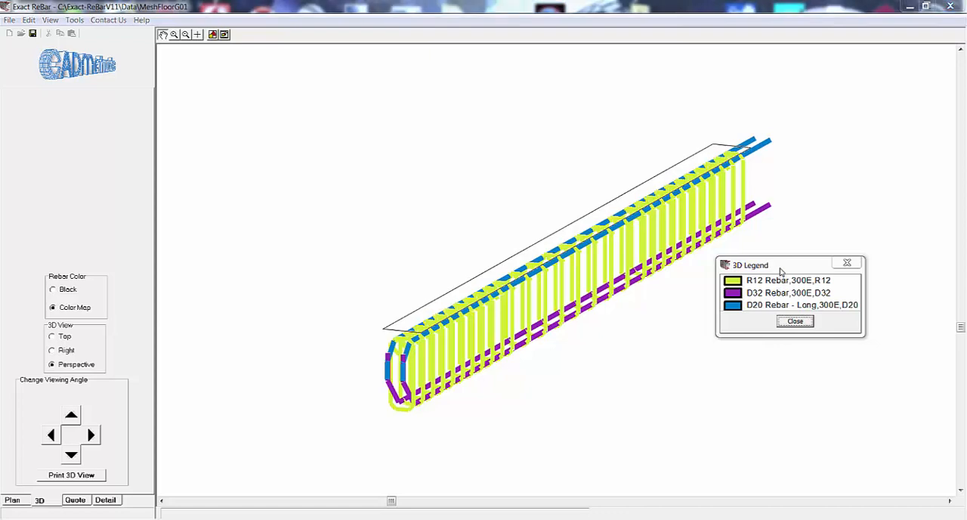
drag(781, 273, 785, 269)
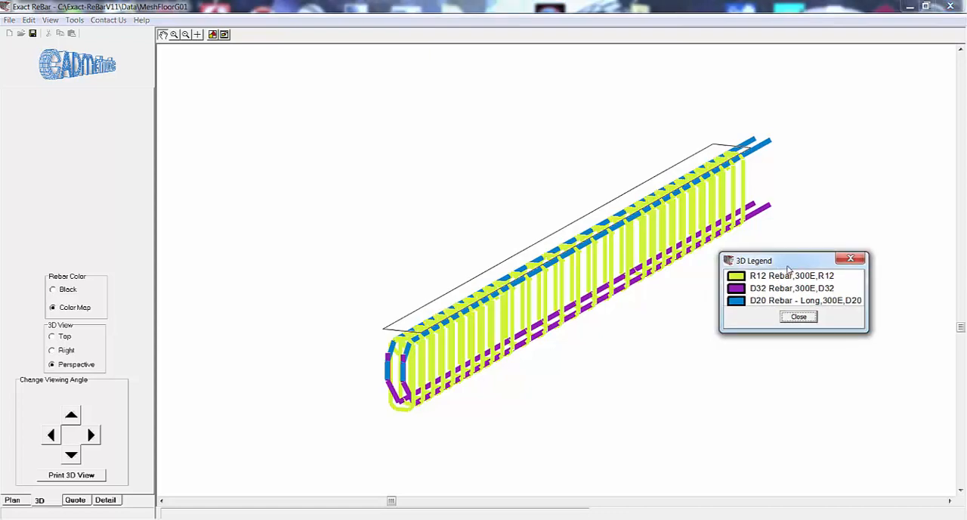
key(Return)
Review the job's Summary Quote with its total and the Bill of Materials quantities.
click(83, 503)
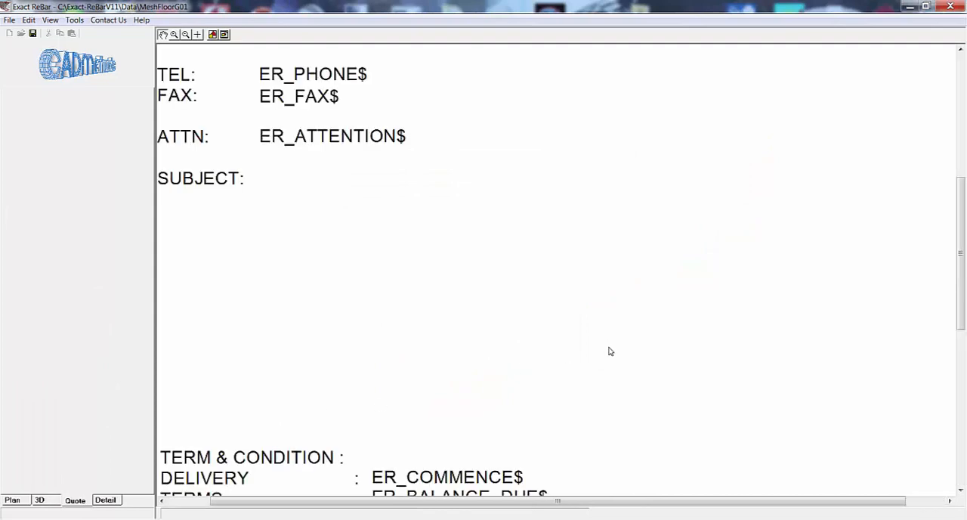
click(688, 297)
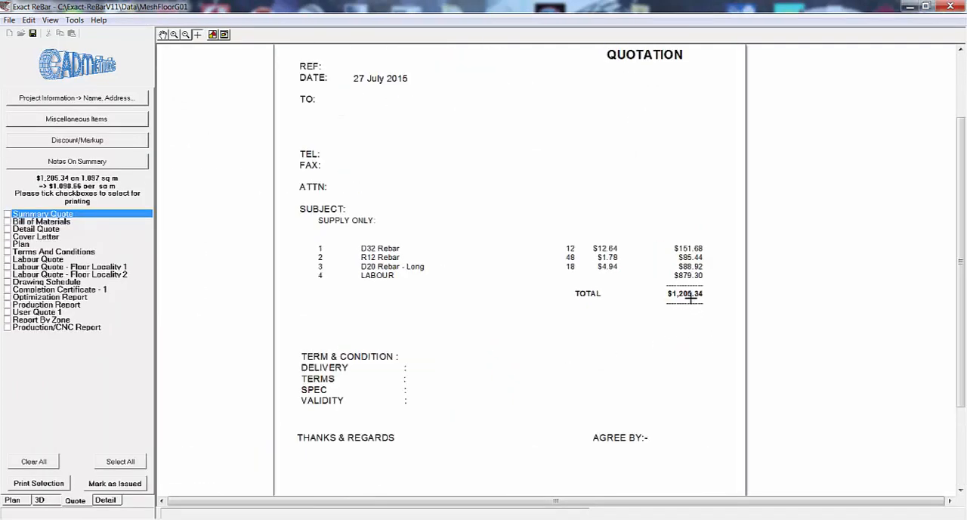
click(691, 298)
click(41, 222)
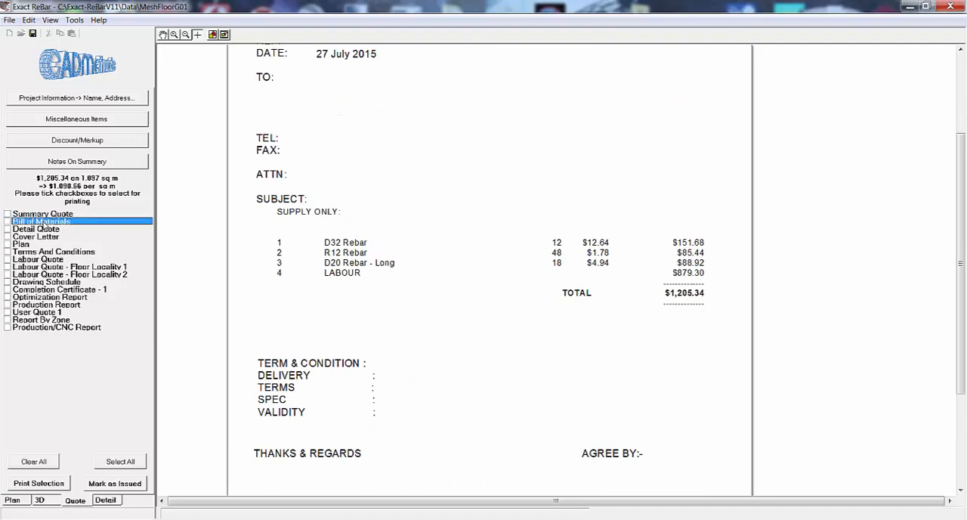
click(665, 472)
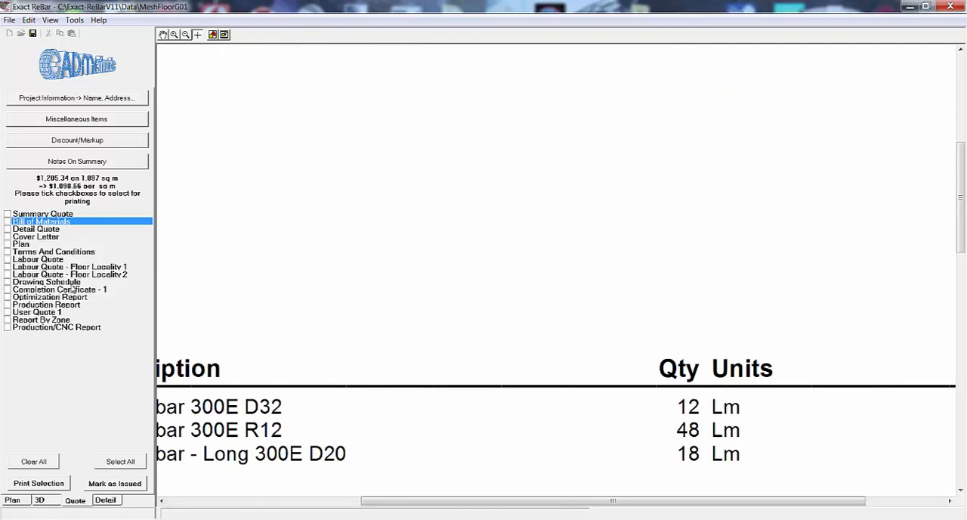
Review the stirrup details in the Drawing Schedule and bring up the Optimization Report.
click(68, 282)
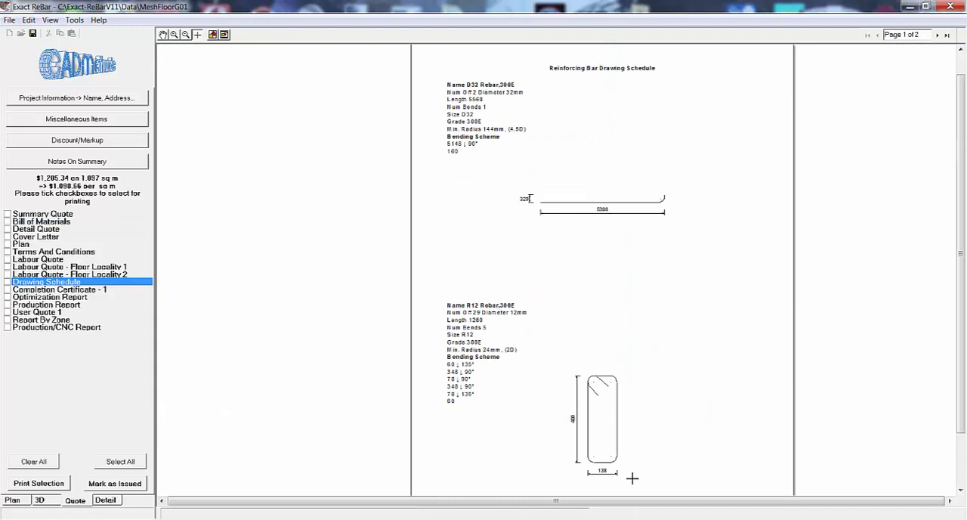
scroll(631, 429, up, 2)
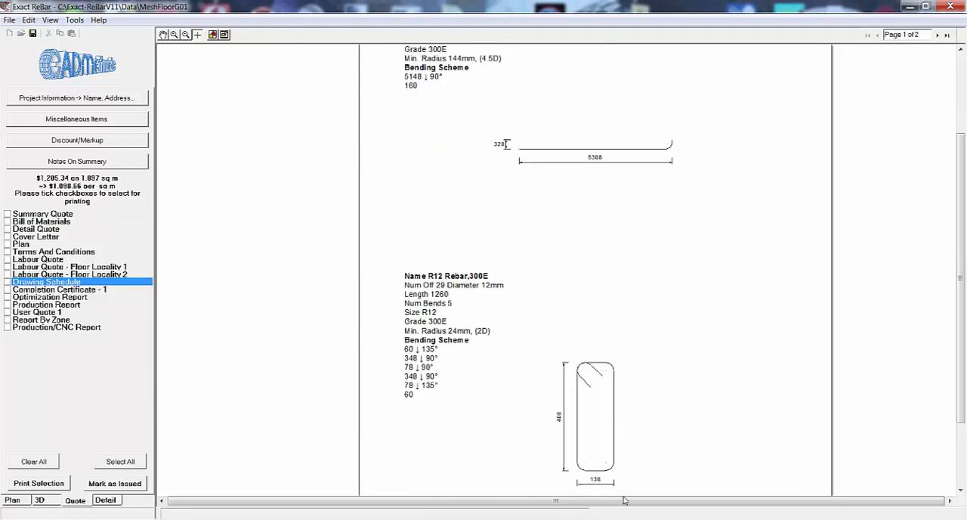
scroll(612, 491, up, 1)
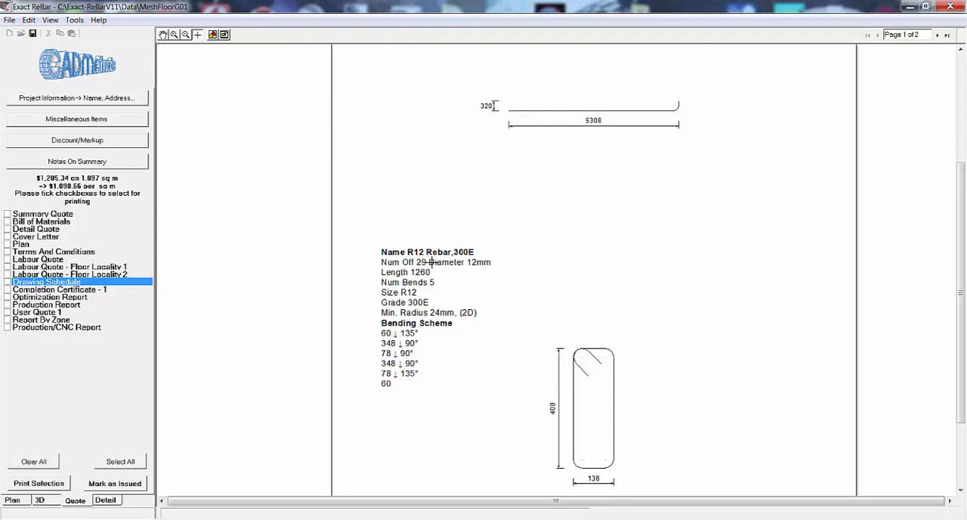
scroll(62, 300, up, 1)
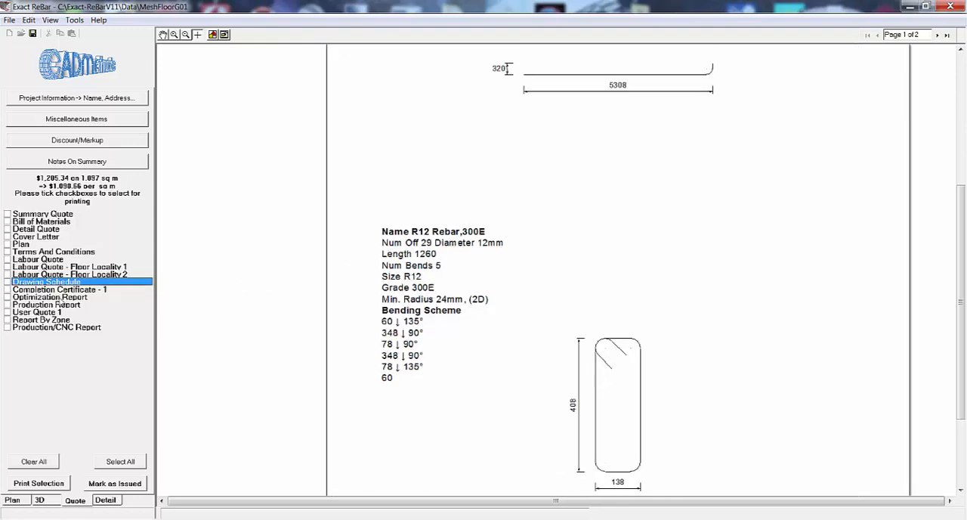
click(60, 298)
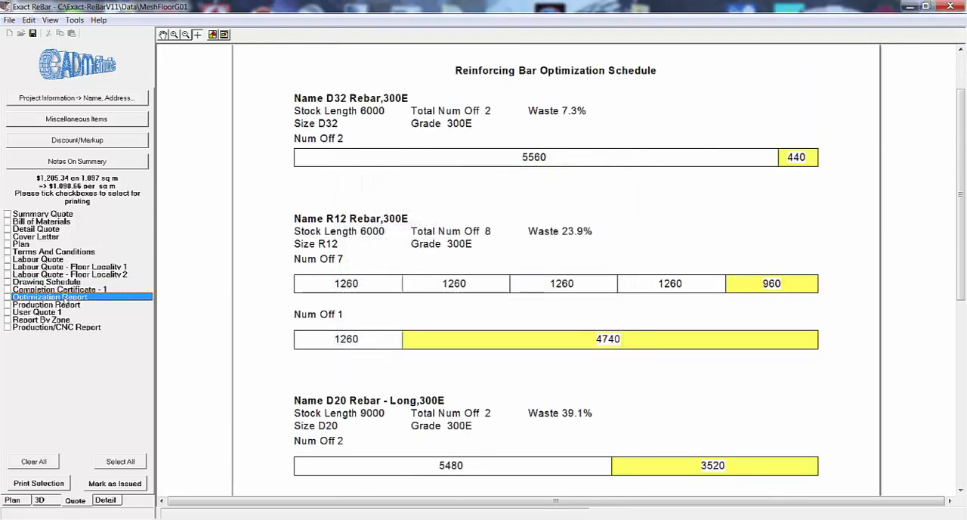